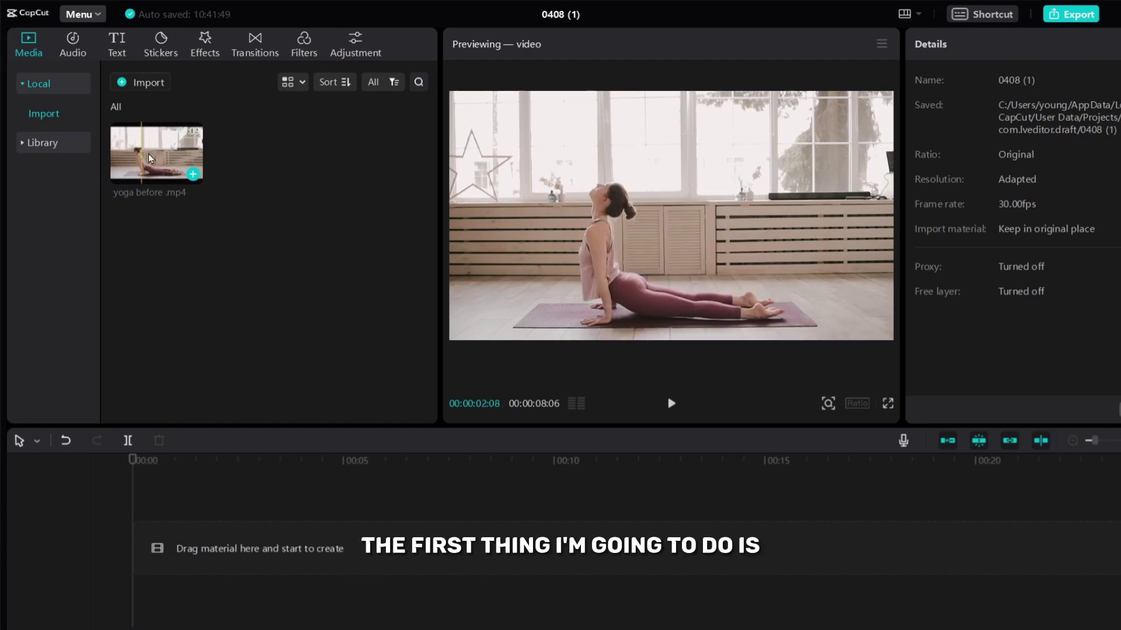
Place yoga before.mp4 on the timeline and preview its playback.
{"action": "left_click_drag", "start_coordinate": [150, 163], "coordinate": [182, 548]}
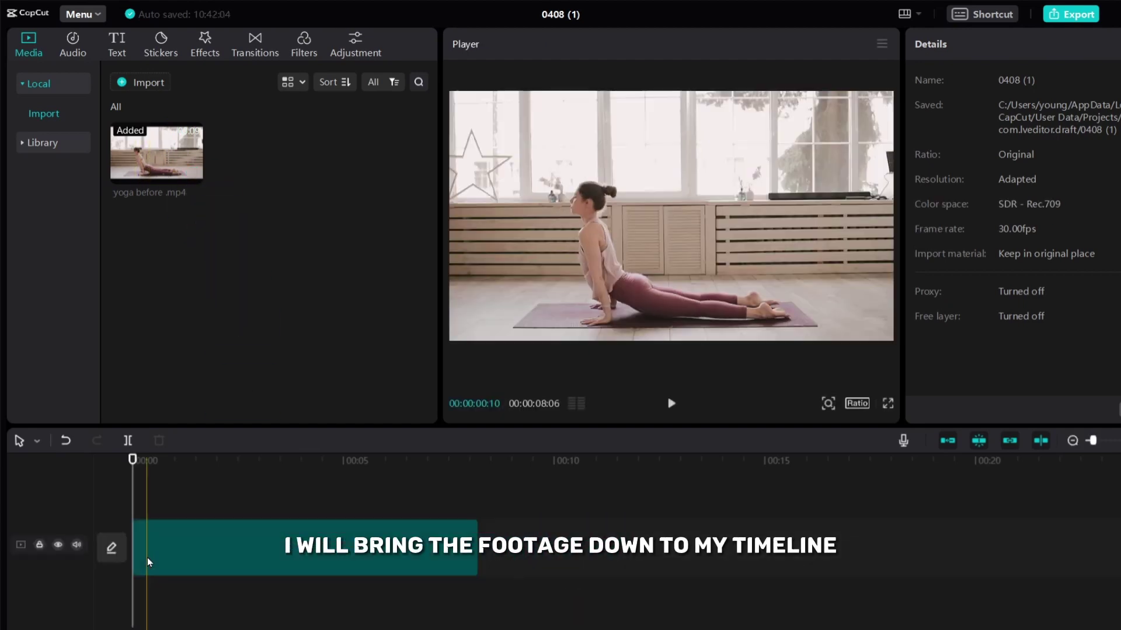
{"action": "key", "text": "space"}
{"action": "left_click_drag", "start_coordinate": [180, 464], "coordinate": [182, 462]}
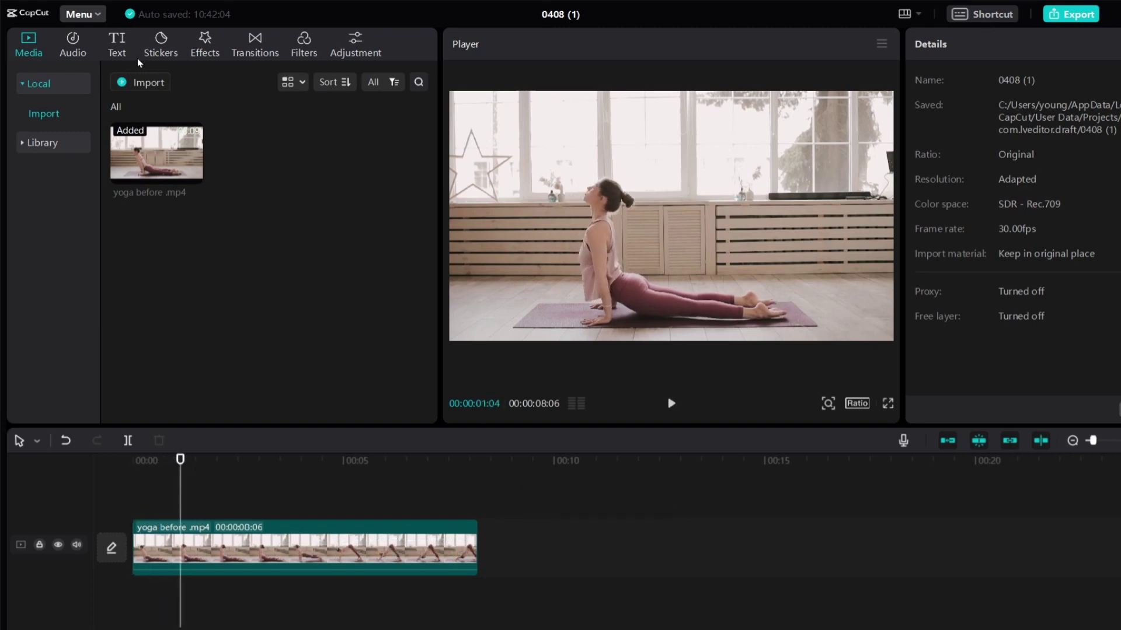
Add a Default text clip above the video, stretched to the clip's end.
{"action": "left_click", "coordinate": [113, 46]}
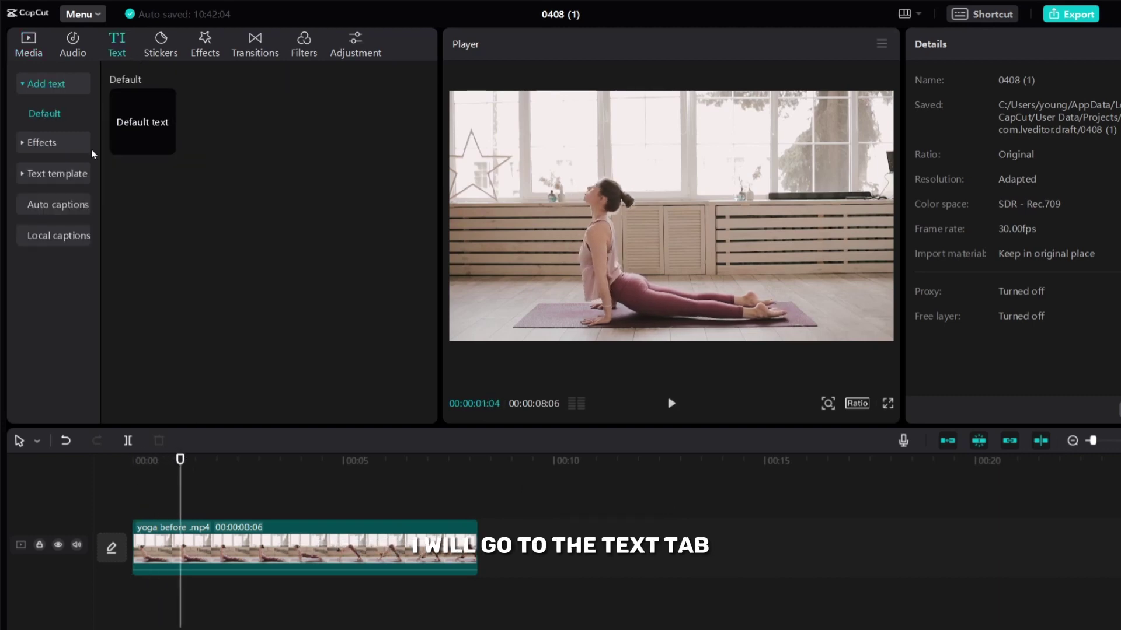
{"action": "left_click_drag", "start_coordinate": [143, 122], "coordinate": [161, 510]}
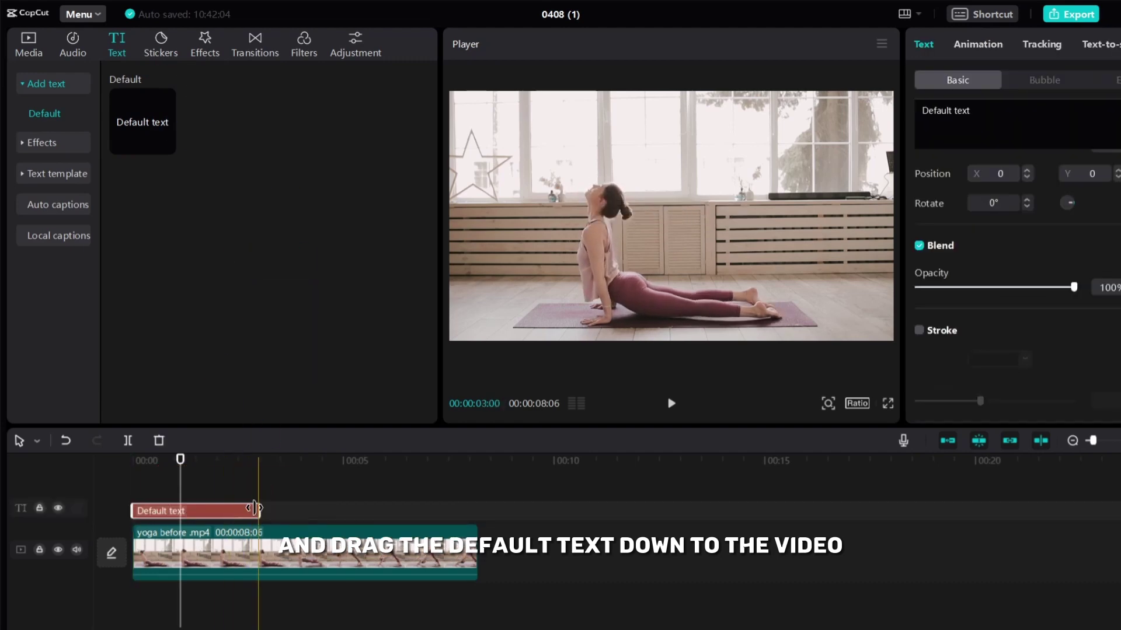
{"action": "left_click_drag", "start_coordinate": [254, 509], "coordinate": [471, 524]}
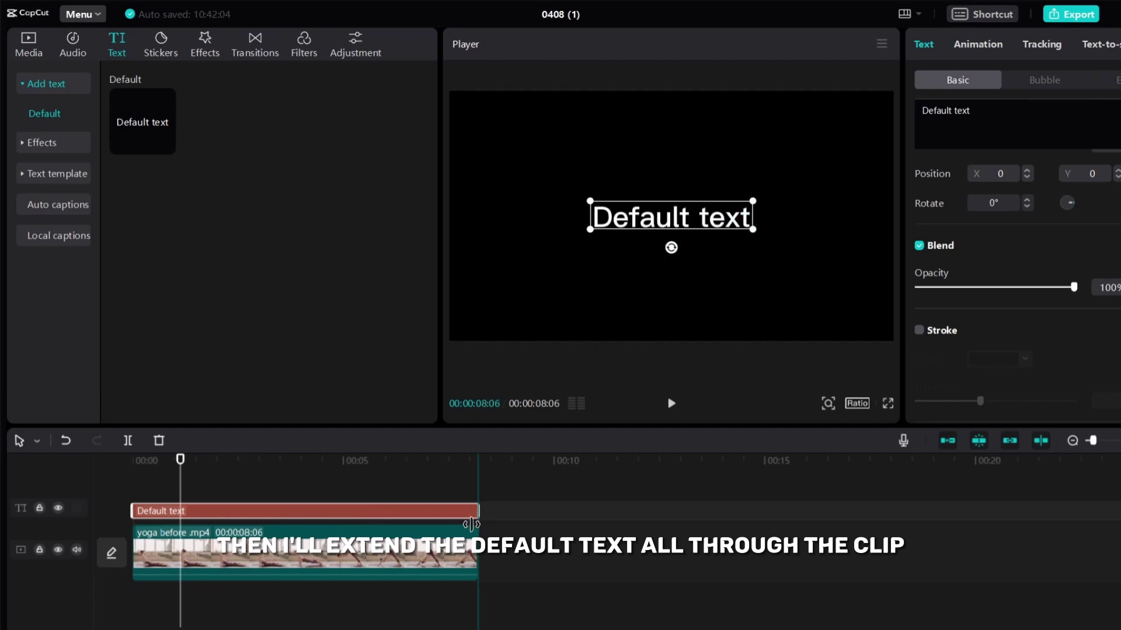
At about five seconds, select the Default text placeholder, reposition it, and change it to YOGA.
{"action": "left_click_drag", "start_coordinate": [132, 464], "coordinate": [378, 484]}
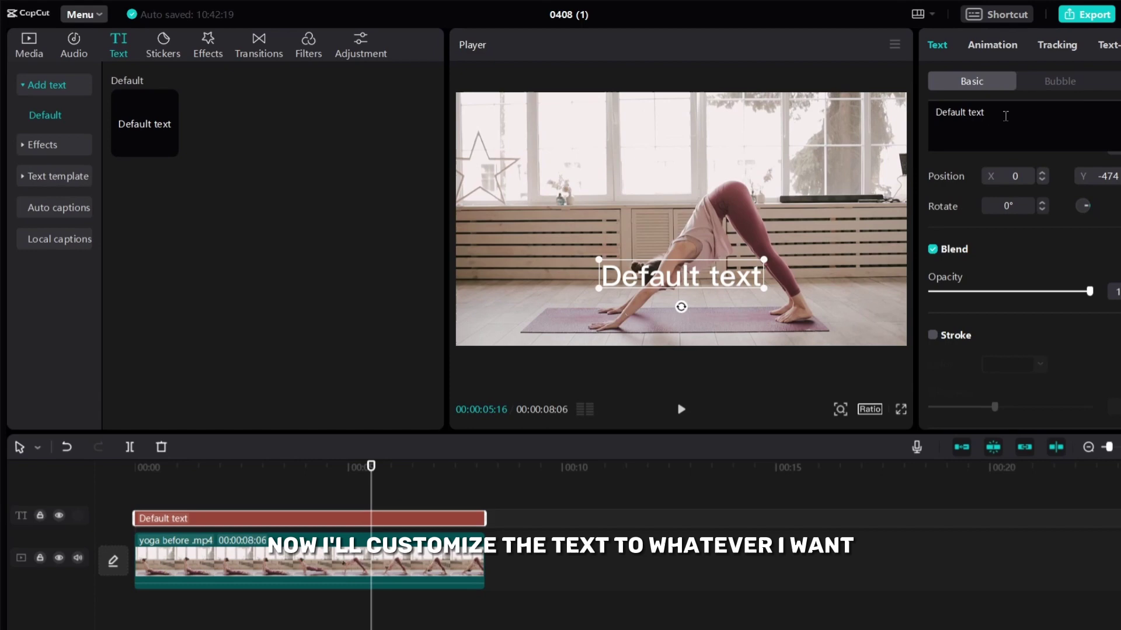
{"action": "left_click_drag", "start_coordinate": [947, 115], "coordinate": [917, 111]}
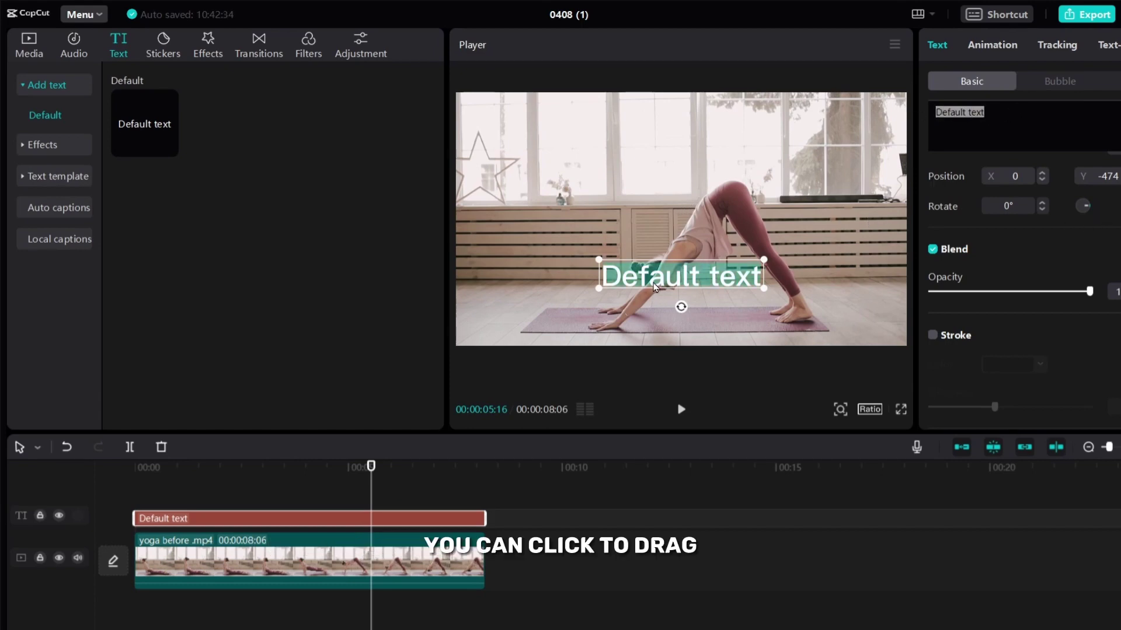
{"action": "mouse_move", "coordinate": [659, 302]}
{"action": "left_mouse_down"}
{"action": "mouse_move", "coordinate": [704, 223]}
{"action": "mouse_move", "coordinate": [669, 279]}
{"action": "left_mouse_up"}
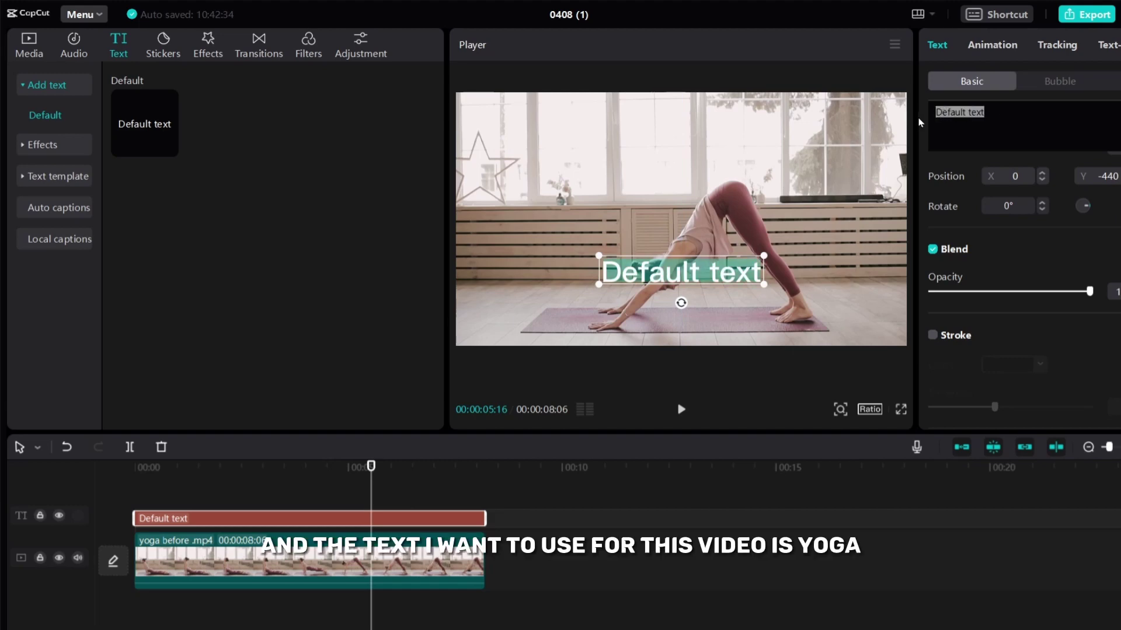
{"action": "type", "text": "y"}
{"action": "key", "text": "BackSpace"}
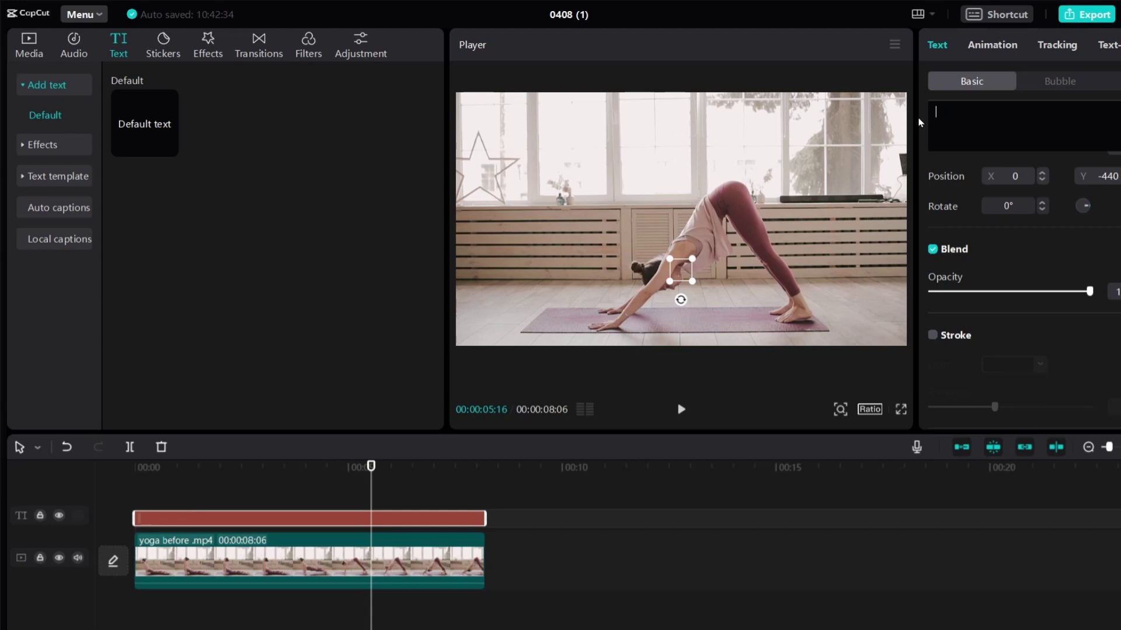
{"action": "type", "text": "YOGA"}
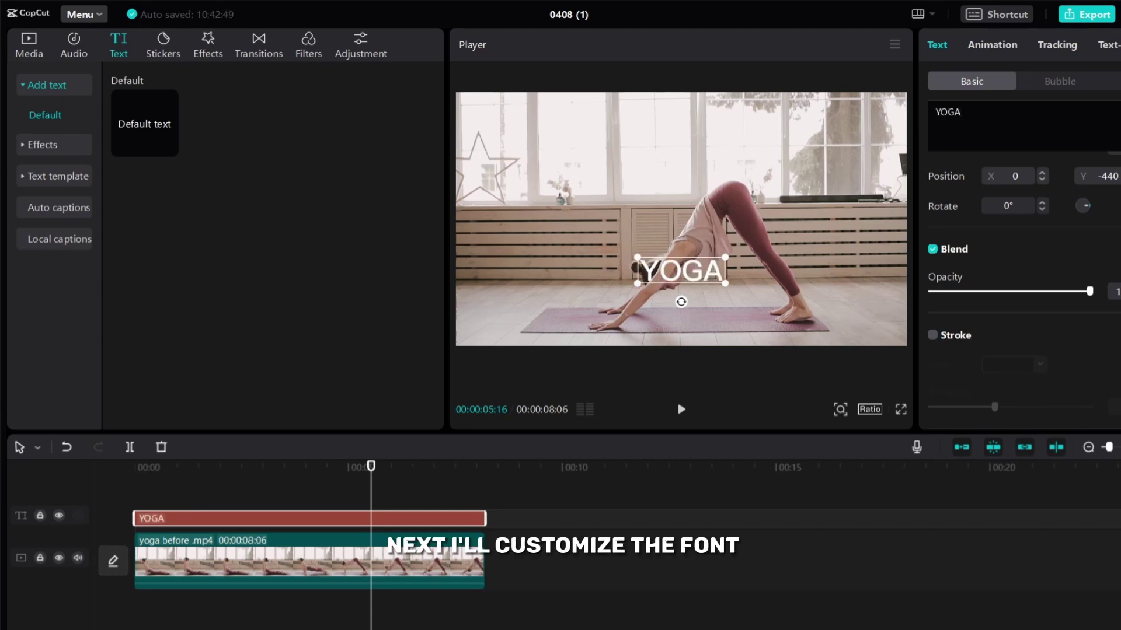
{"action": "scroll", "coordinate": [1052, 269], "scroll_direction": "up", "scroll_amount": 2}
{"action": "scroll", "coordinate": [1052, 269], "scroll_direction": "up", "scroll_amount": 3}
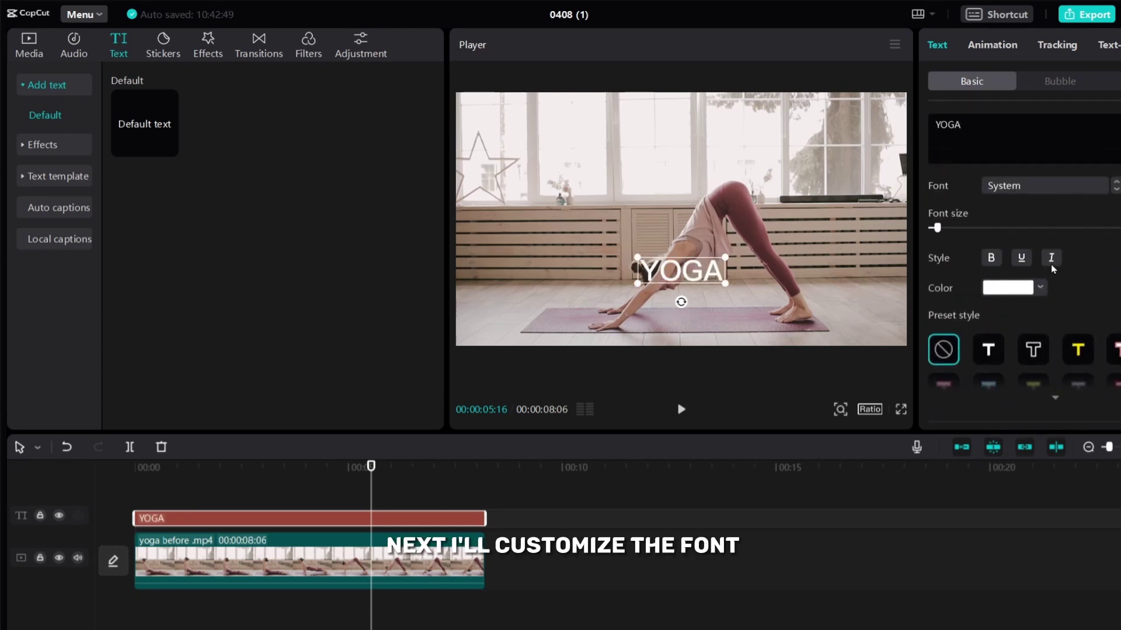
Set the YOGA text's font to AvenirNext and reselect the text.
{"action": "left_click", "coordinate": [1033, 188]}
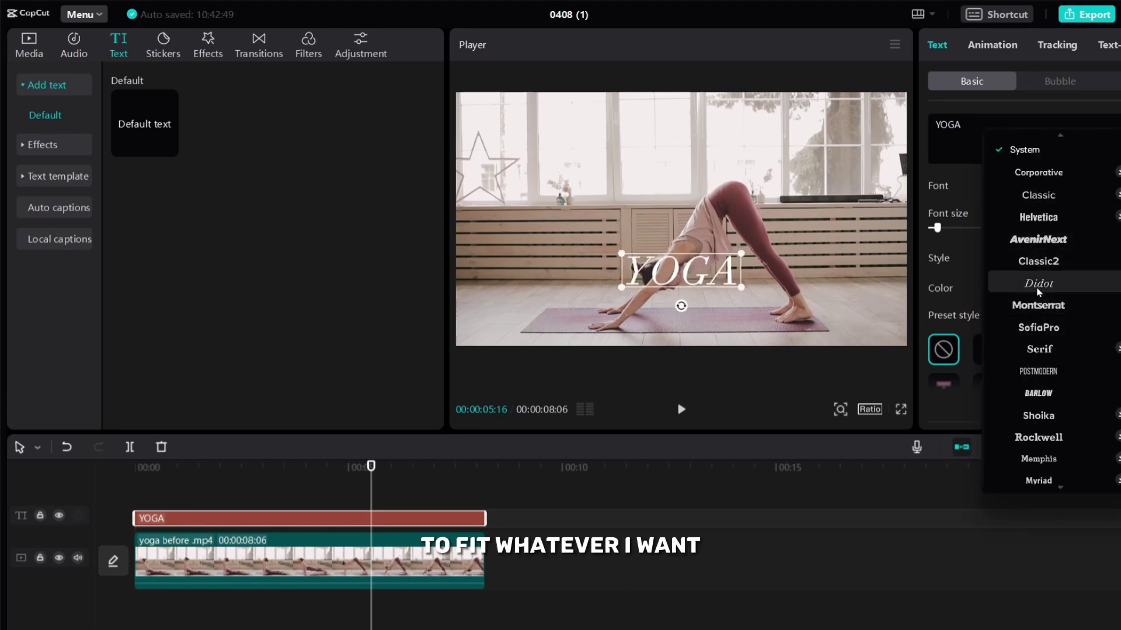
{"action": "left_click", "coordinate": [1042, 243]}
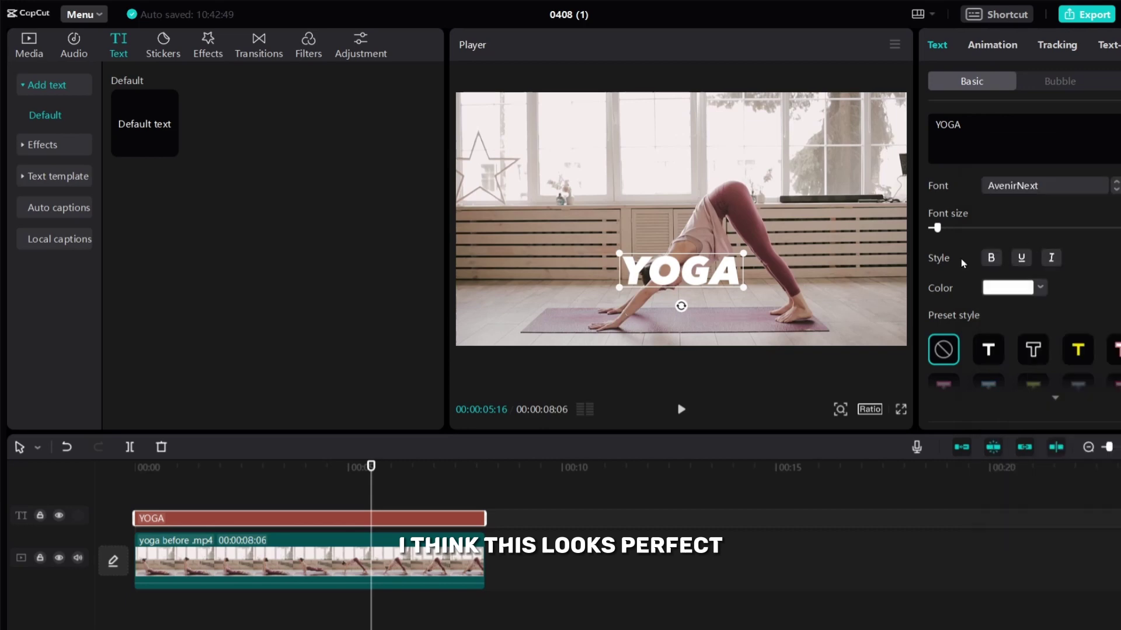
{"action": "left_click", "coordinate": [670, 207]}
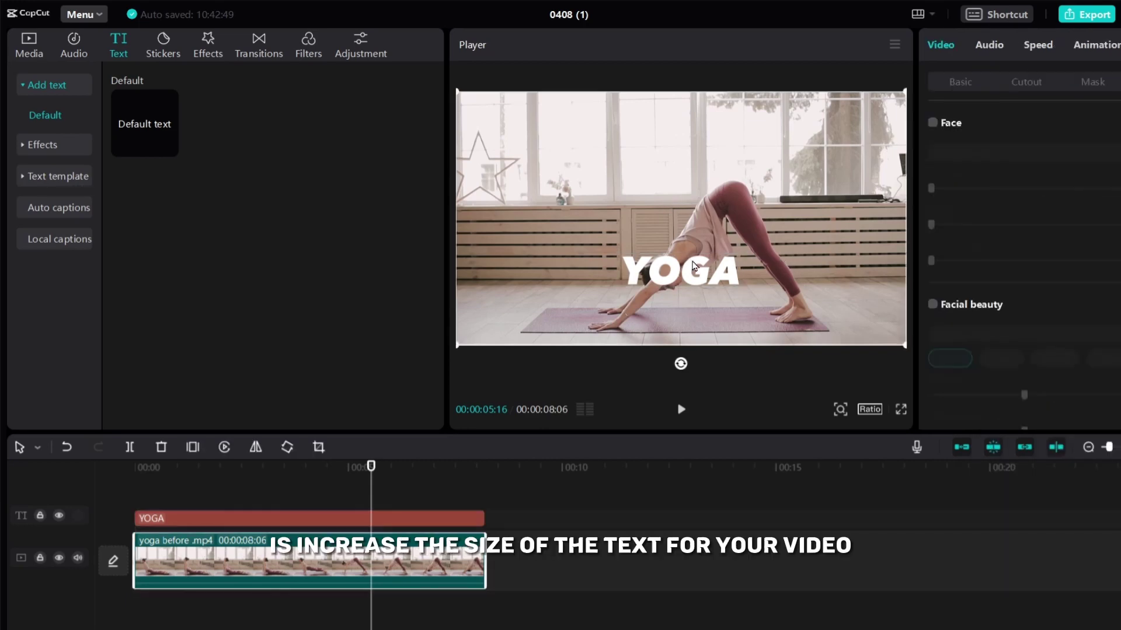
{"action": "left_click", "coordinate": [699, 273]}
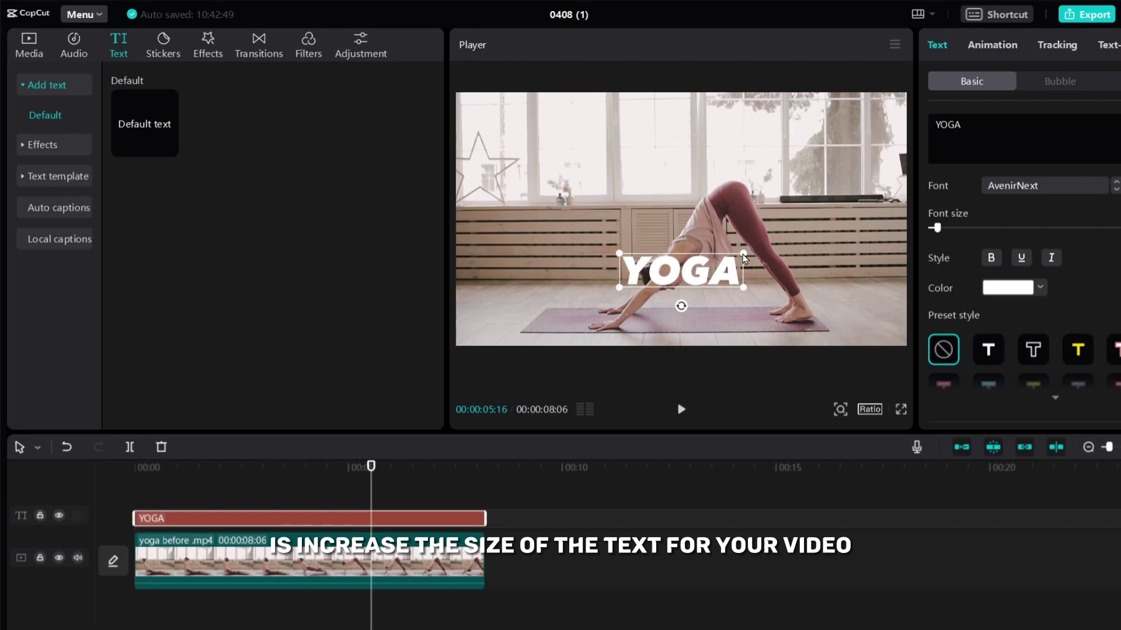
Enlarge the YOGA letters to span most of the frame and raise them higher.
{"action": "left_click_drag", "start_coordinate": [743, 259], "coordinate": [811, 229]}
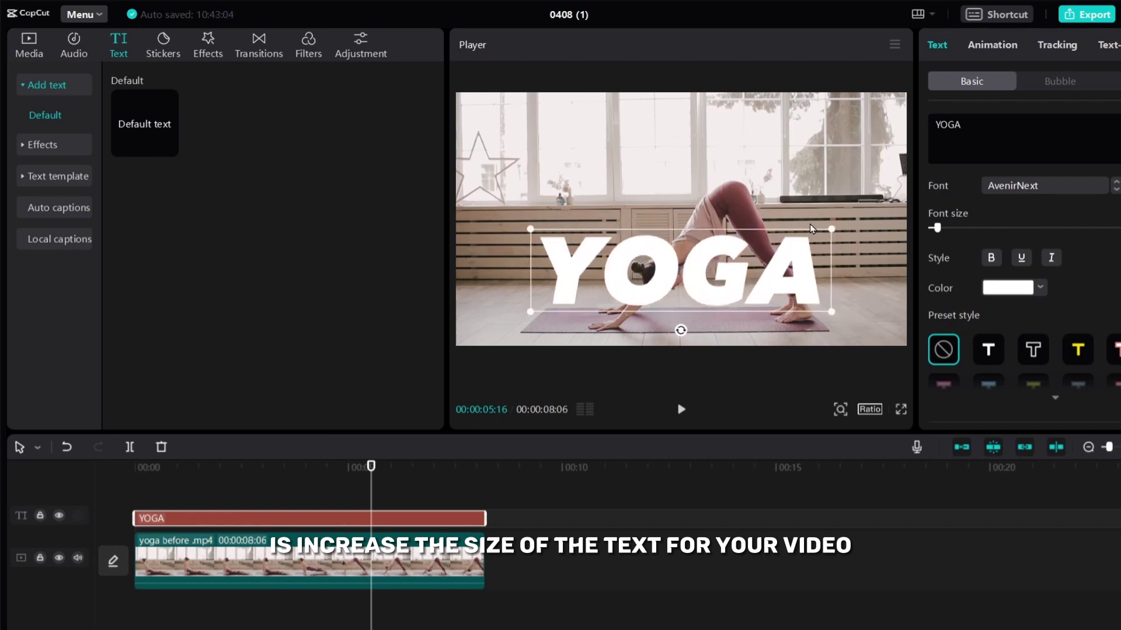
{"action": "left_click_drag", "start_coordinate": [811, 228], "coordinate": [789, 242]}
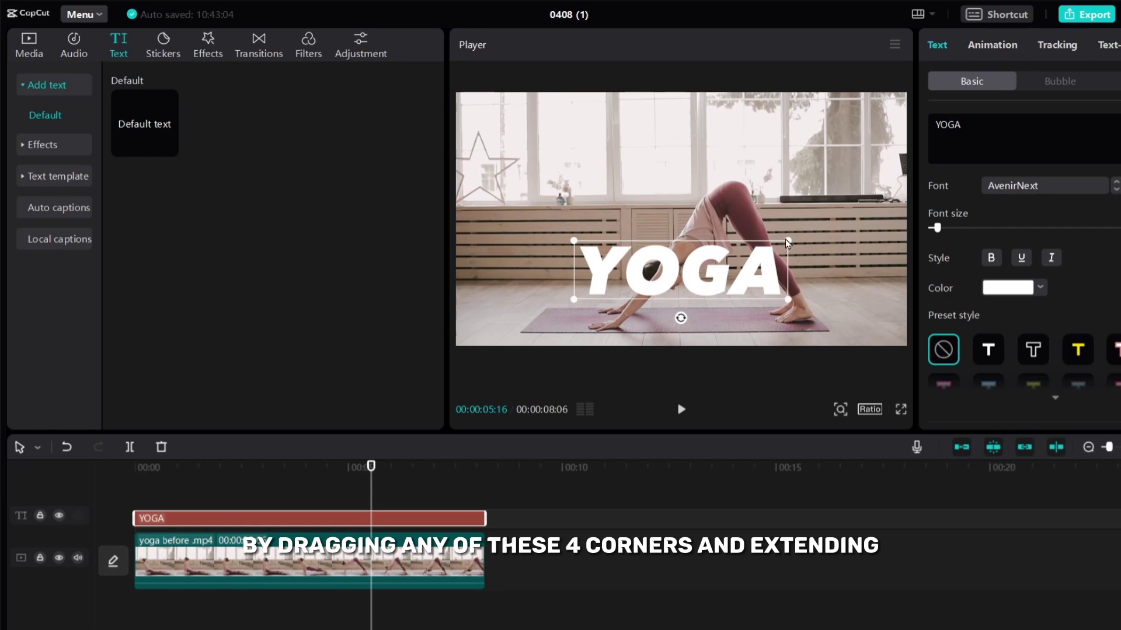
{"action": "left_click_drag", "start_coordinate": [787, 243], "coordinate": [818, 232]}
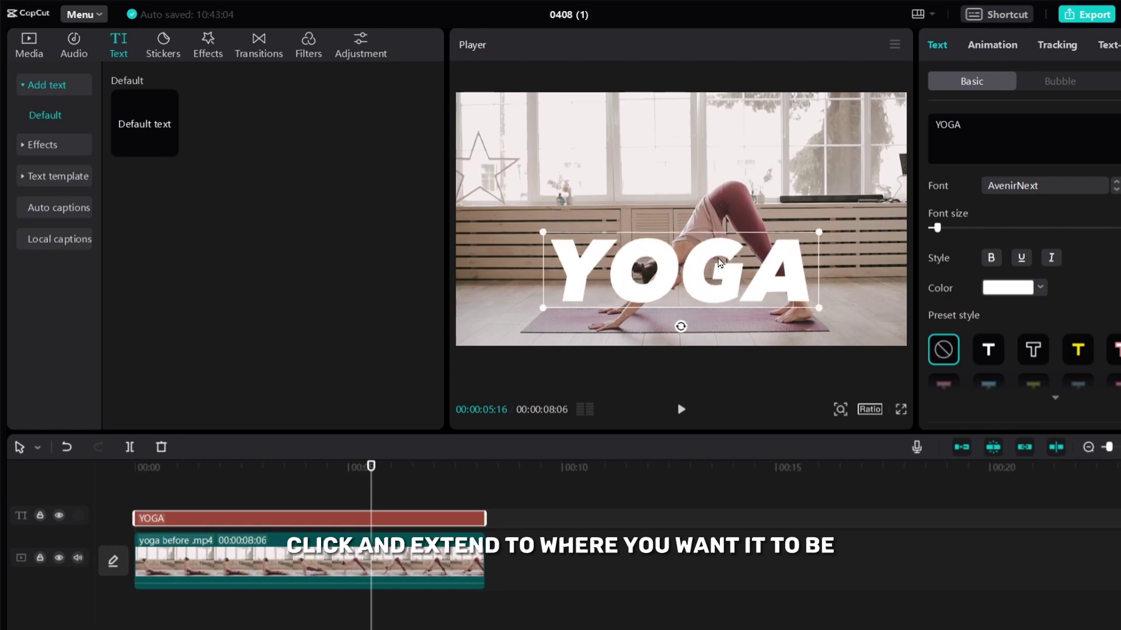
{"action": "left_click_drag", "start_coordinate": [719, 263], "coordinate": [723, 252]}
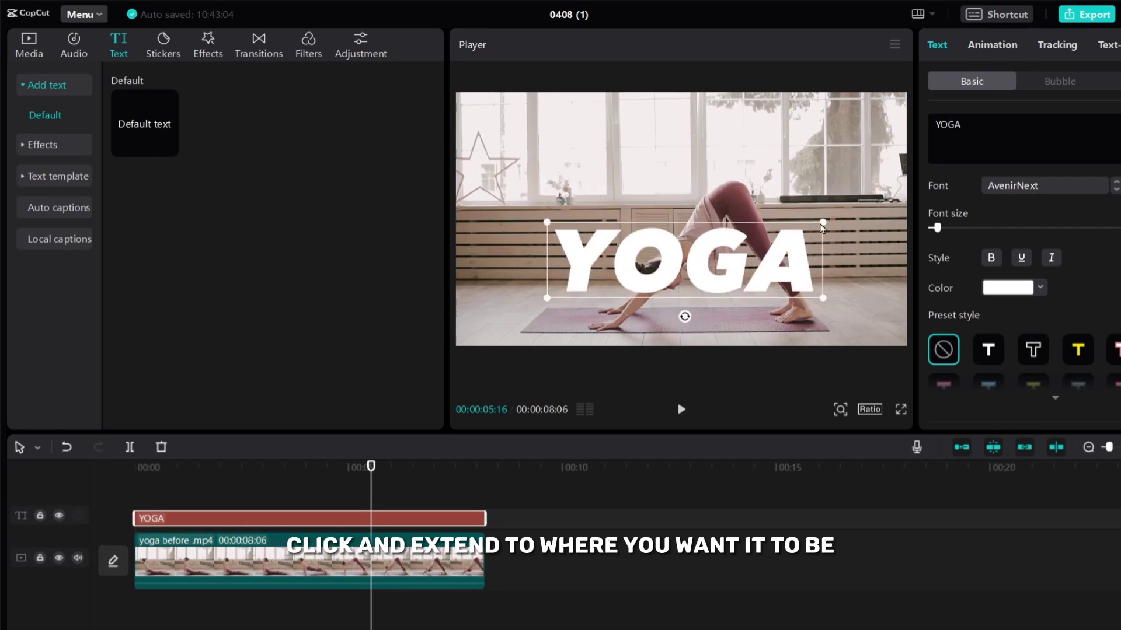
{"action": "left_click_drag", "start_coordinate": [821, 227], "coordinate": [863, 200]}
{"action": "mouse_move", "coordinate": [774, 242]}
{"action": "left_mouse_down"}
{"action": "mouse_move", "coordinate": [782, 217]}
{"action": "mouse_move", "coordinate": [774, 225]}
{"action": "left_mouse_up"}
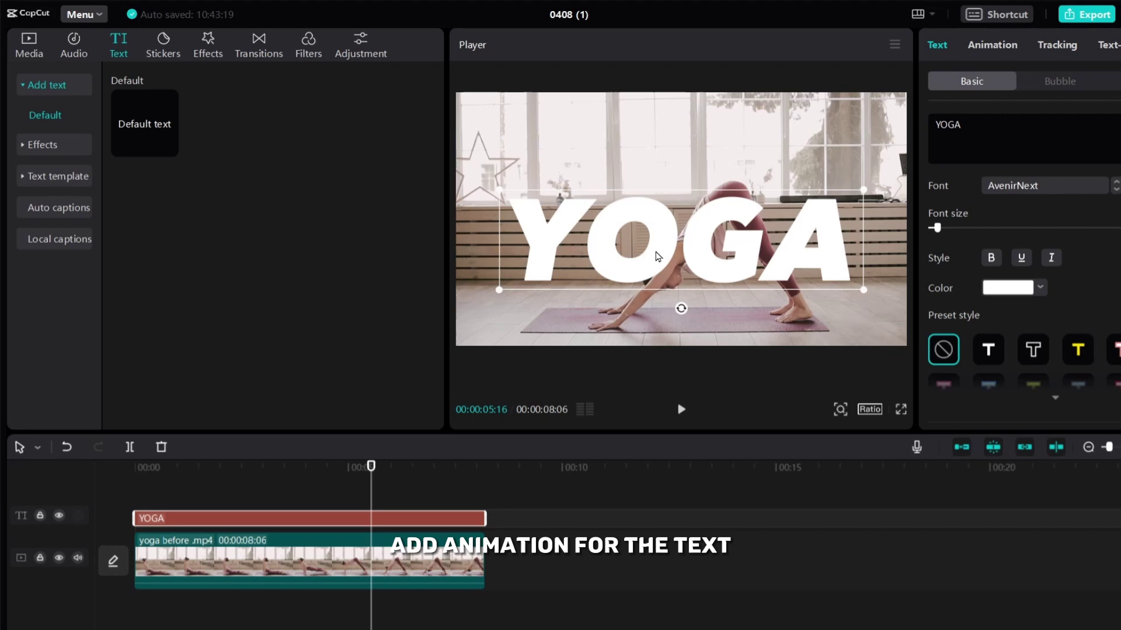
Apply Fade In (1.5 s) and Fade Out (2.2 s) animations to the YOGA text.
{"action": "left_click", "coordinate": [1003, 46]}
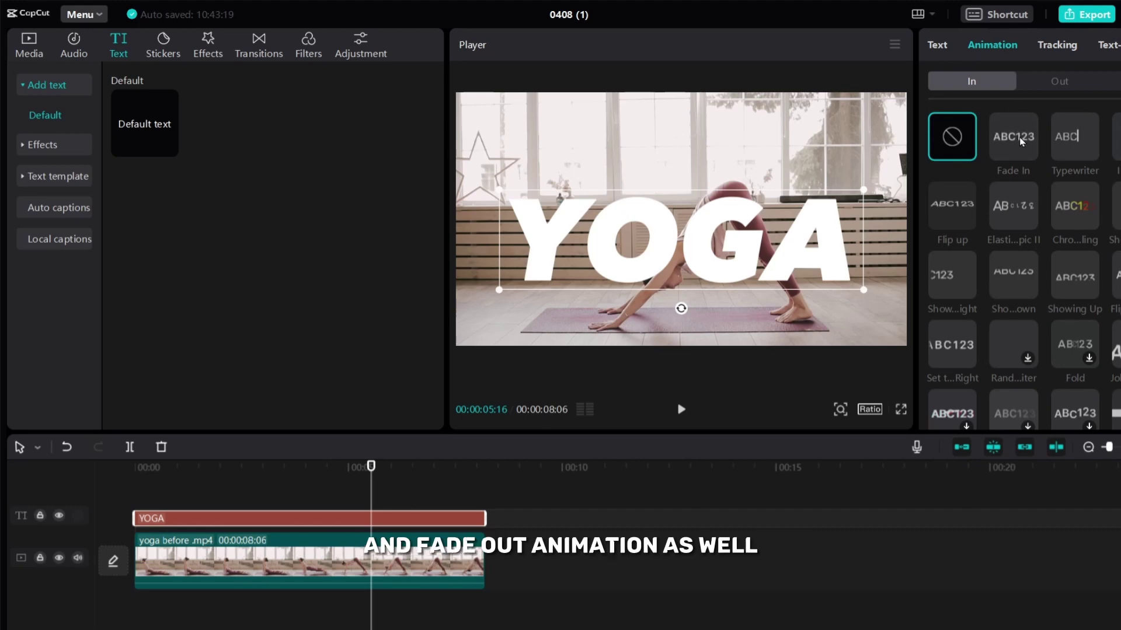
{"action": "left_click", "coordinate": [1013, 138]}
{"action": "left_click", "coordinate": [1061, 83]}
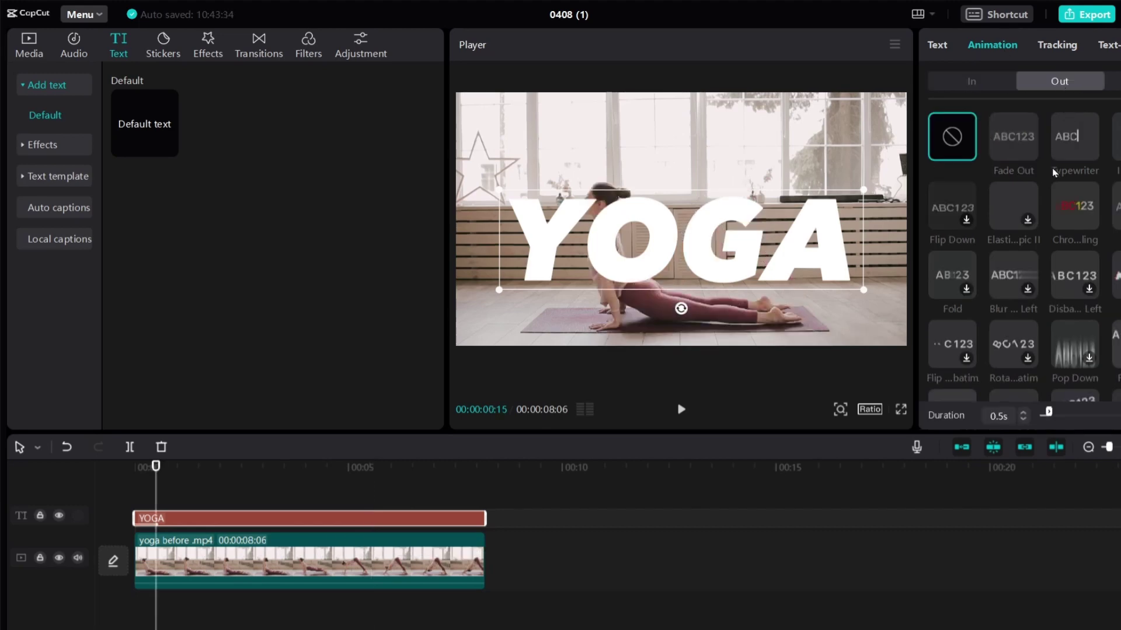
{"action": "left_click", "coordinate": [1014, 137]}
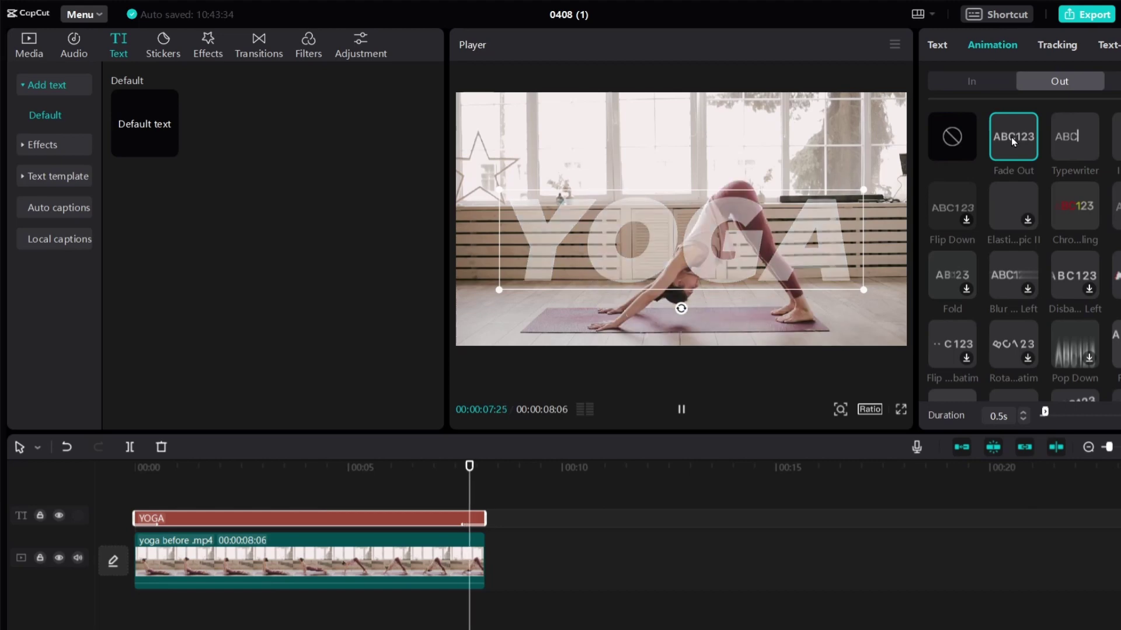
{"action": "left_click", "coordinate": [974, 83]}
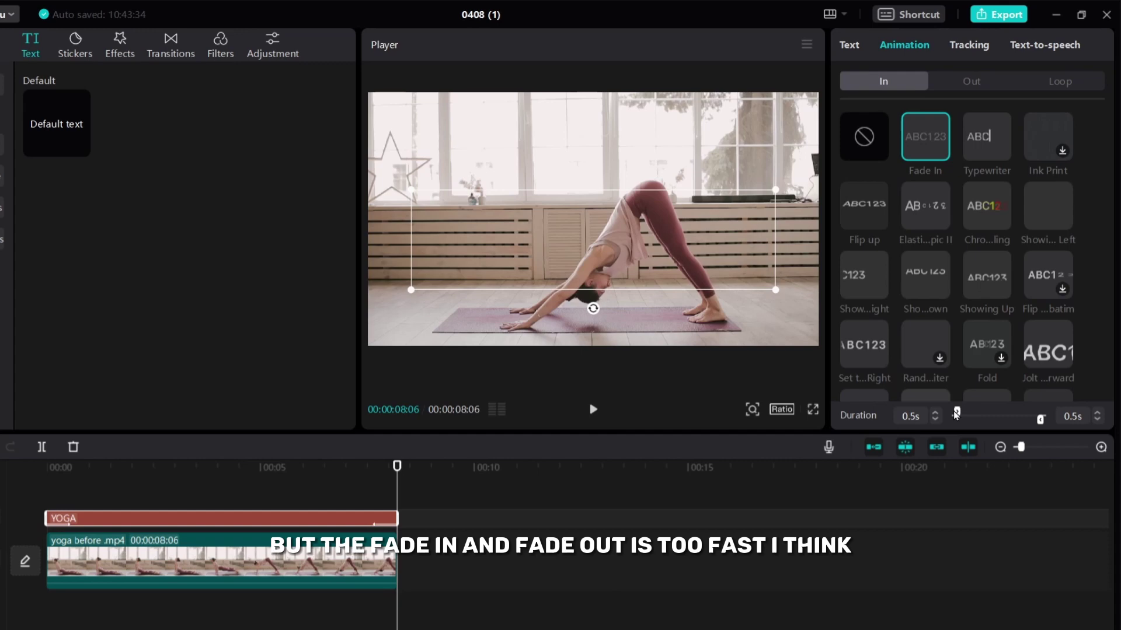
{"action": "left_click_drag", "start_coordinate": [954, 413], "coordinate": [955, 413]}
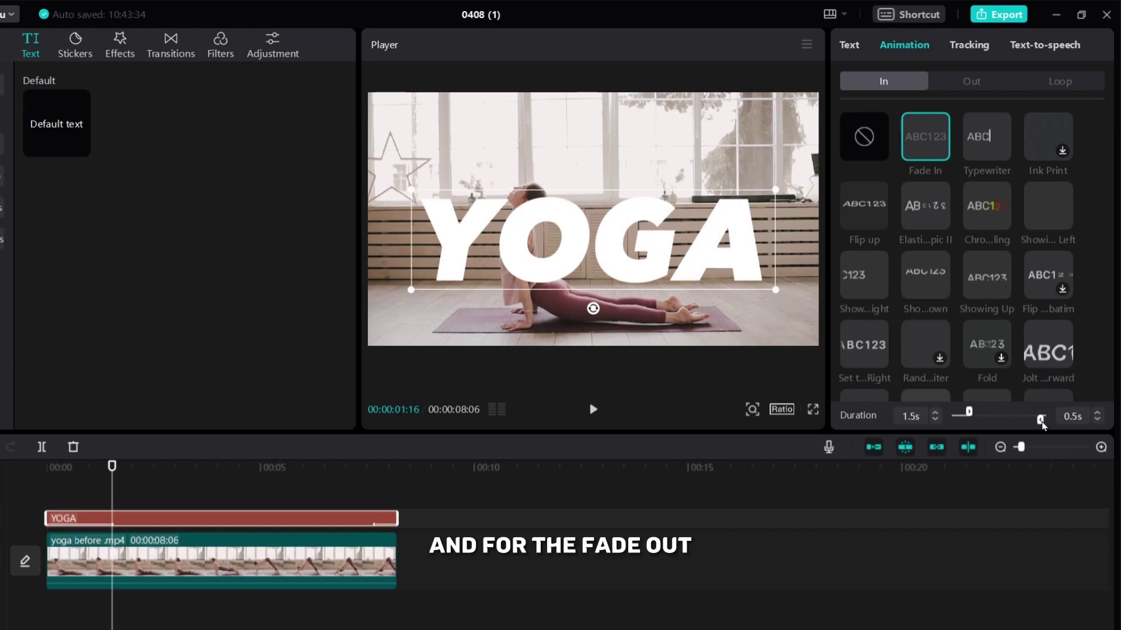
{"action": "left_click_drag", "start_coordinate": [1040, 420], "coordinate": [1023, 420]}
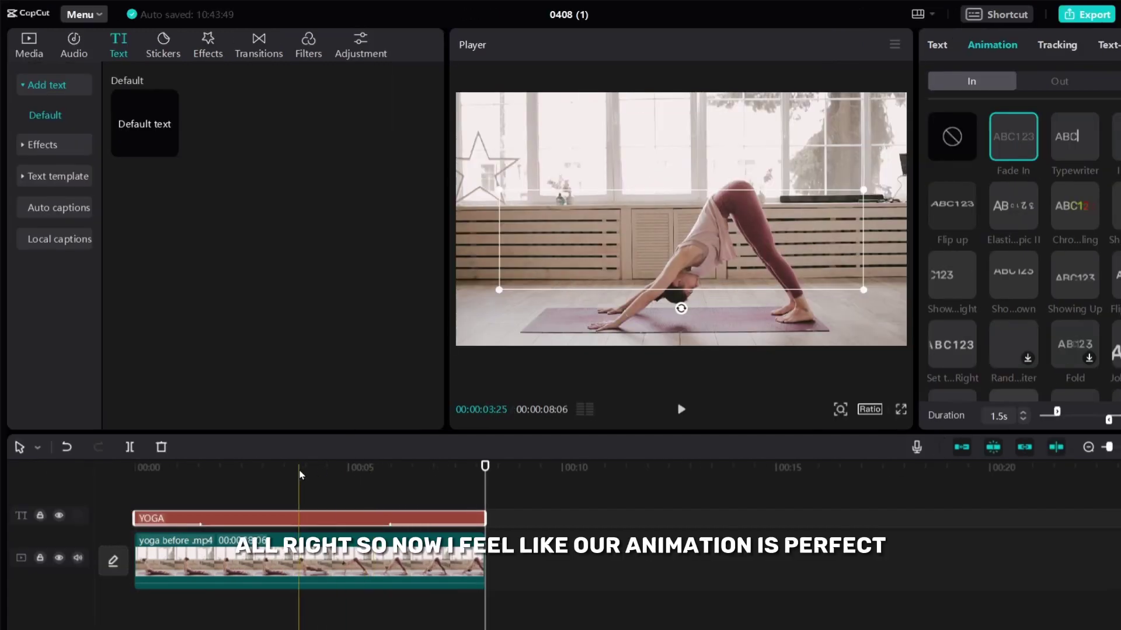
{"action": "left_click_drag", "start_coordinate": [298, 474], "coordinate": [109, 481]}
{"action": "key", "text": "space"}
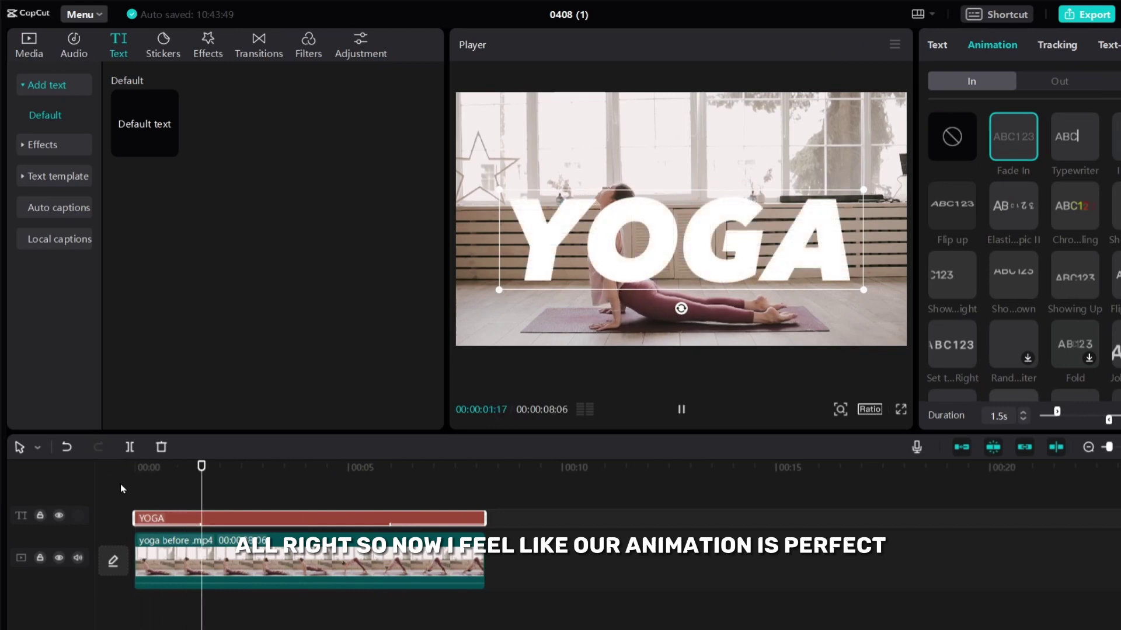
{"action": "key", "text": "space"}
{"action": "key", "text": "space"}
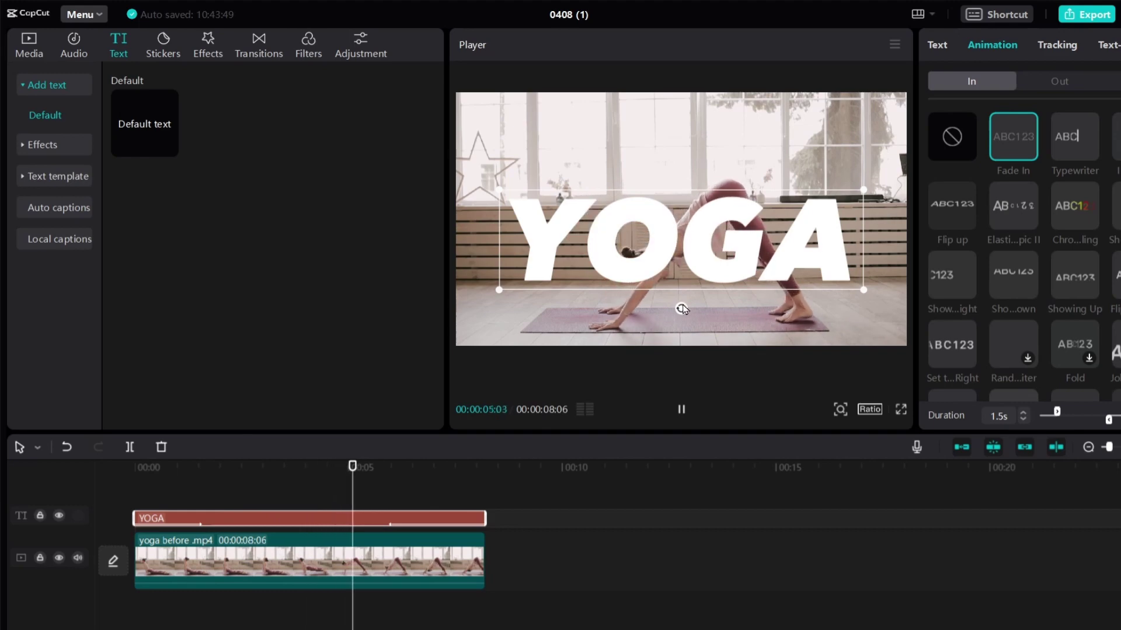
{"action": "key", "text": "space"}
{"action": "key", "text": "space"}
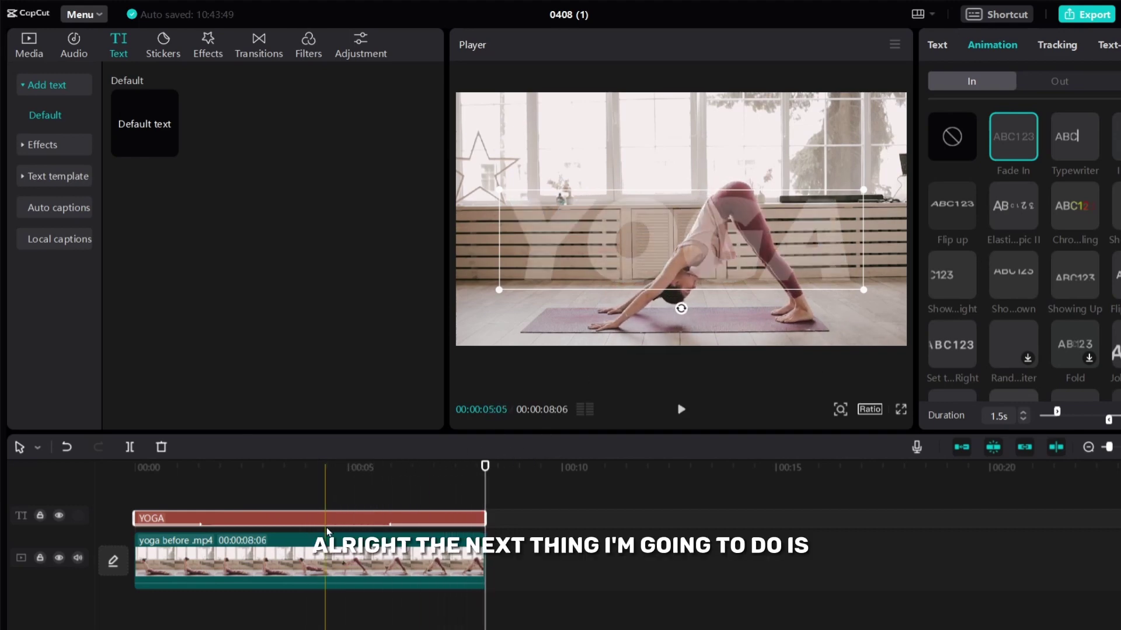
{"action": "left_click", "coordinate": [327, 536]}
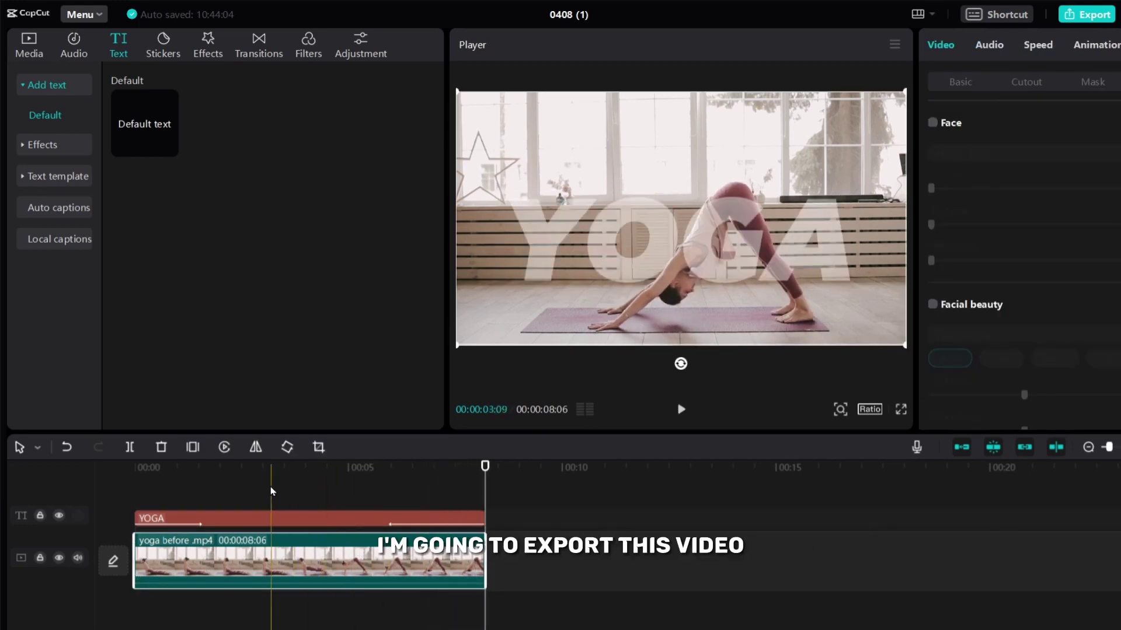
{"action": "mouse_move", "coordinate": [271, 493]}
{"action": "left_mouse_down"}
{"action": "mouse_move", "coordinate": [176, 473]}
{"action": "mouse_move", "coordinate": [414, 491]}
{"action": "mouse_move", "coordinate": [160, 477]}
{"action": "left_mouse_up"}
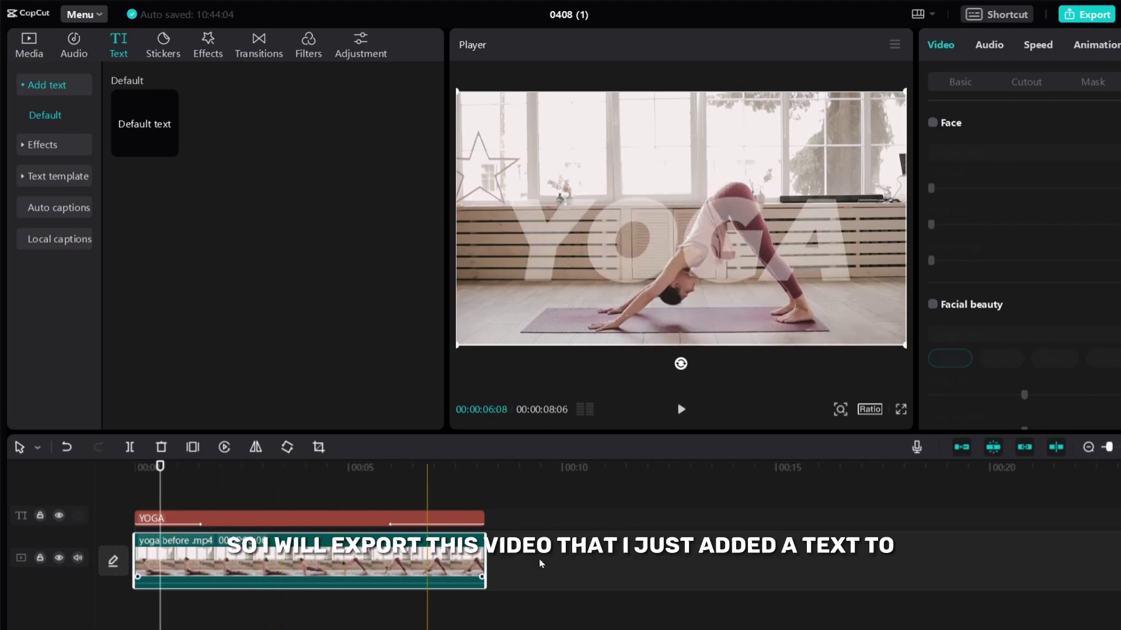
{"action": "left_click", "coordinate": [136, 470]}
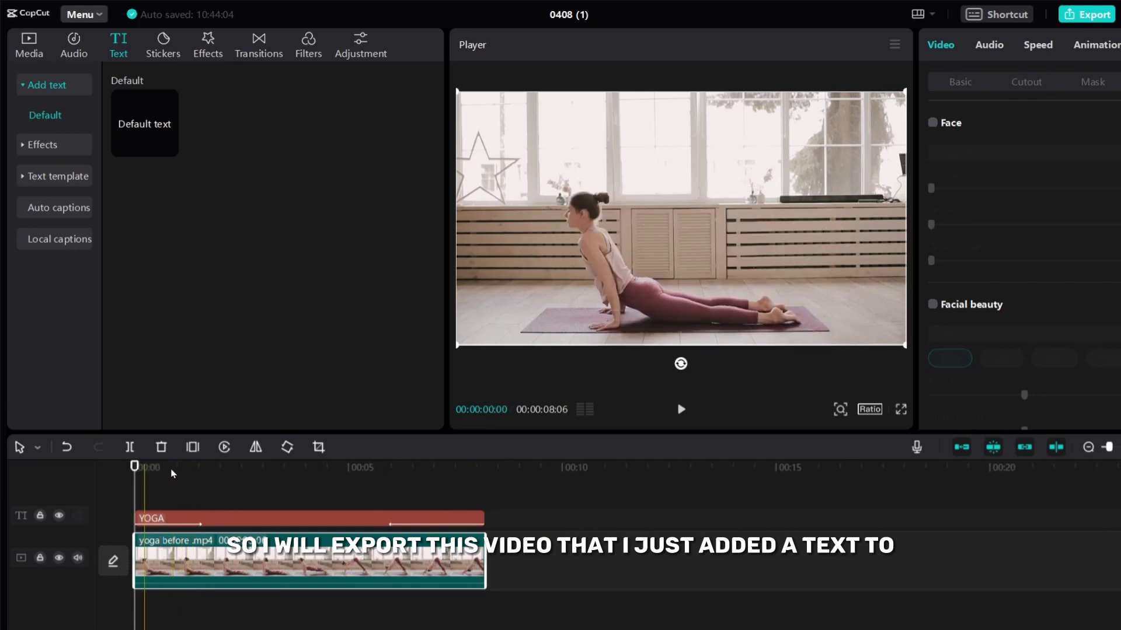
Export the YOGA-titled video, then delete the text and video clips from the timeline.
{"action": "left_click", "coordinate": [1096, 13]}
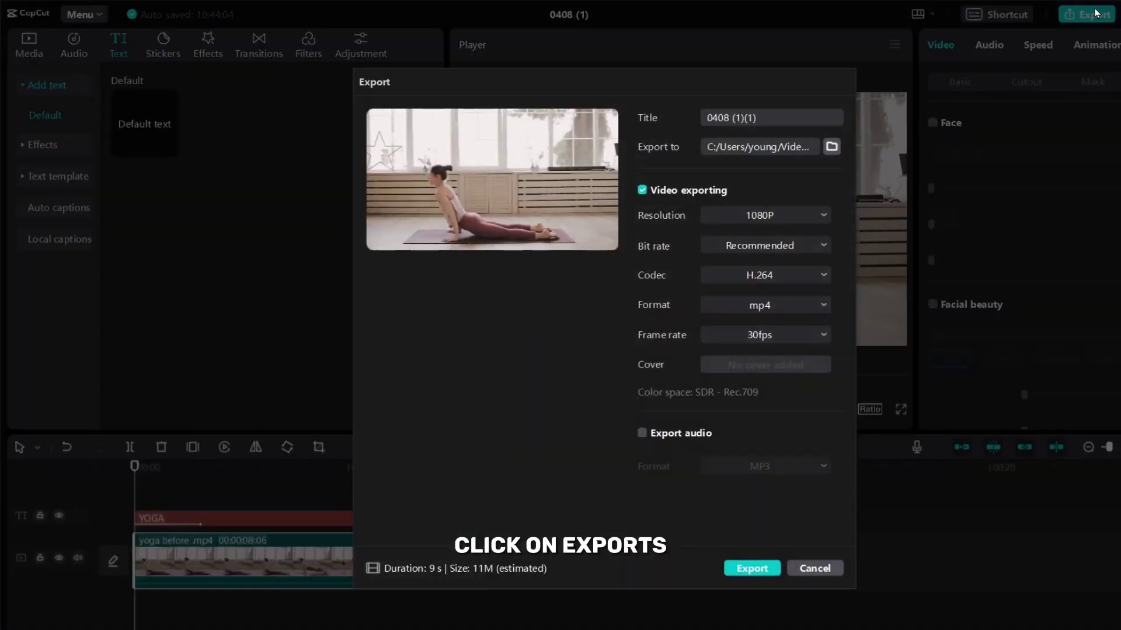
{"action": "left_click", "coordinate": [768, 571]}
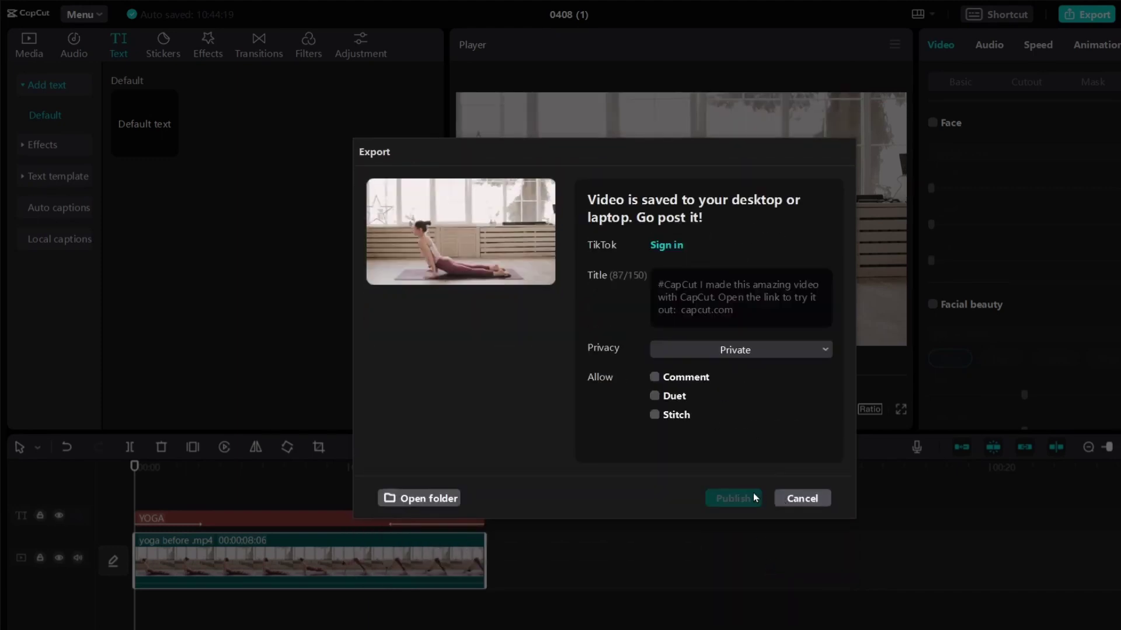
{"action": "left_click", "coordinate": [801, 498]}
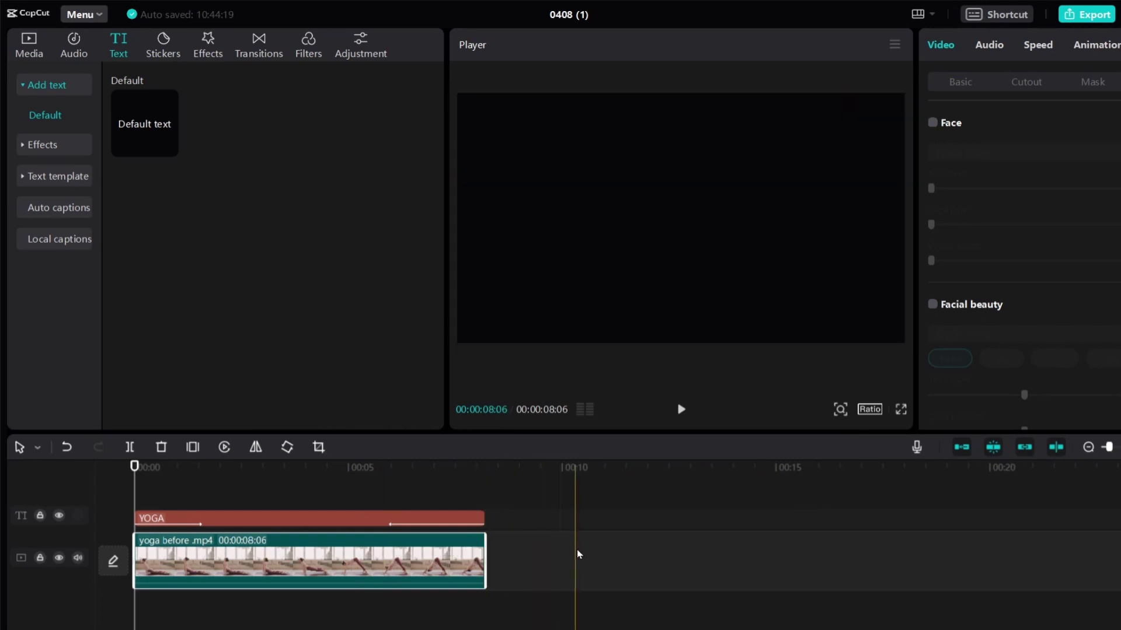
{"action": "left_click_drag", "start_coordinate": [578, 586], "coordinate": [130, 425]}
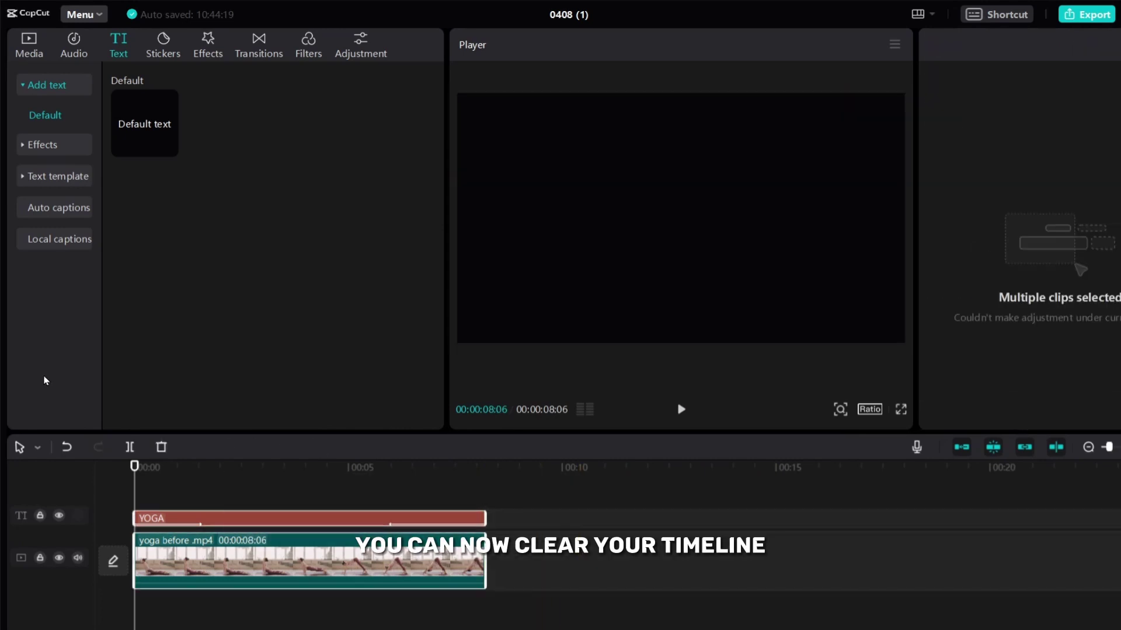
{"action": "key", "text": "Delete"}
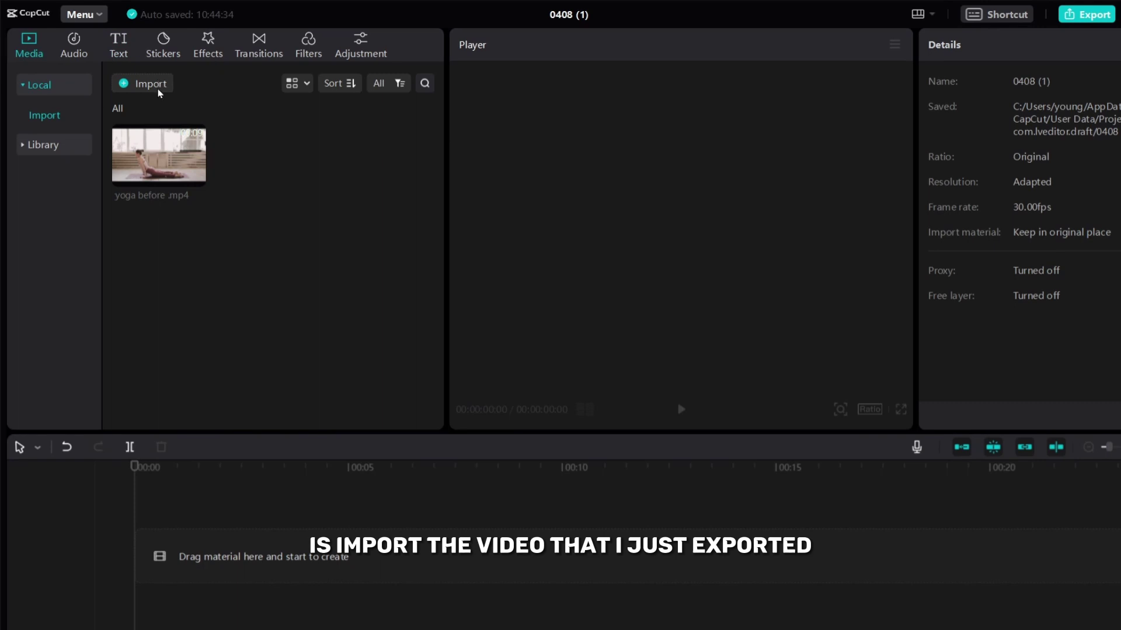
Import 0408 (1)(1) from the Capcut exports folder into the media library.
{"action": "left_click", "coordinate": [137, 85]}
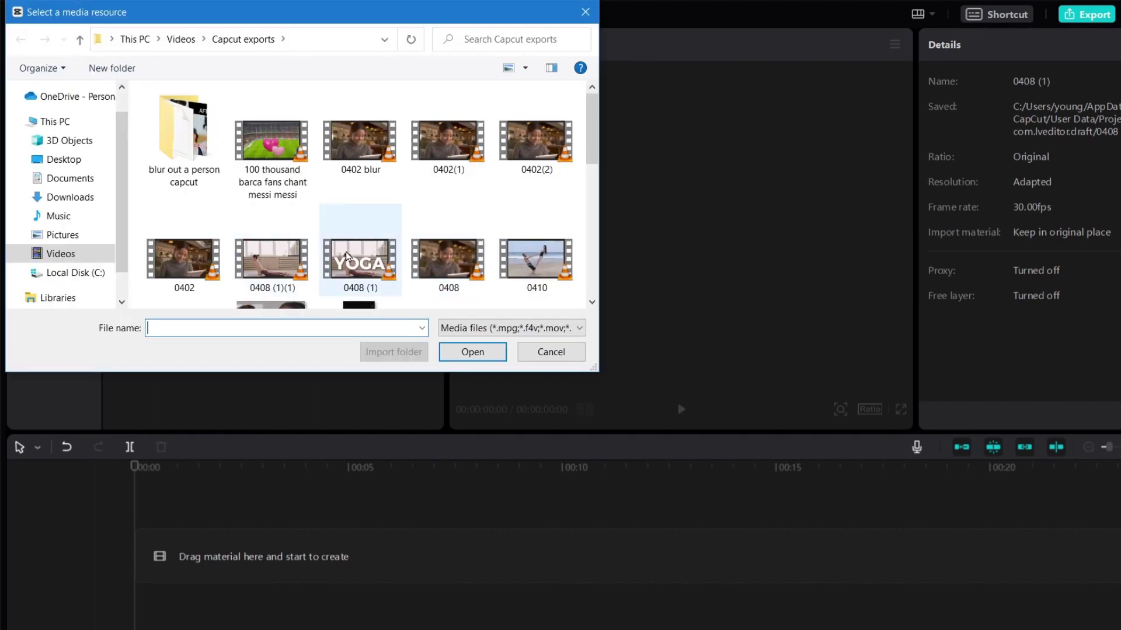
{"action": "double_click", "coordinate": [271, 259]}
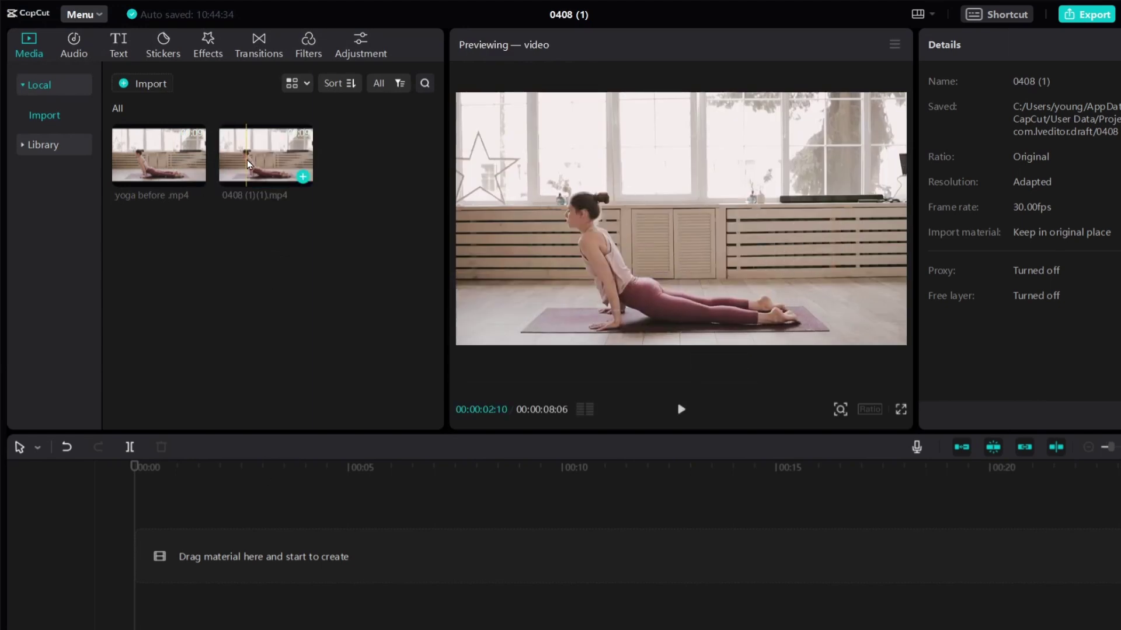
{"action": "mouse_move", "coordinate": [263, 152]}
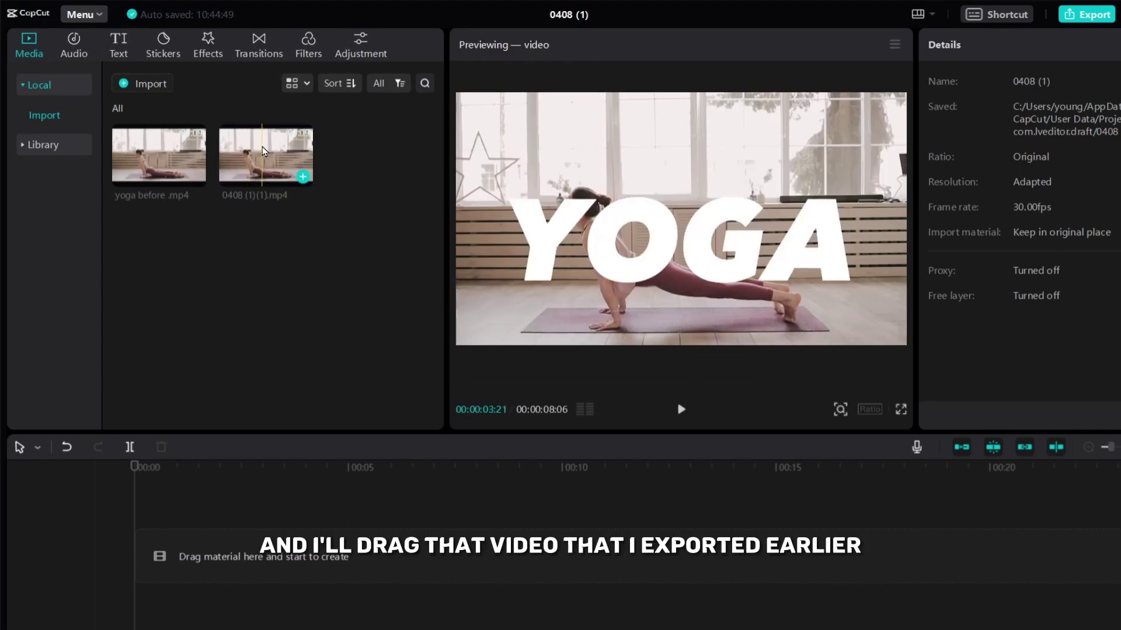
Place 0408 (1)(1).mp4 on the timeline, preview it, and stack yoga before .mp4 above it.
{"action": "left_click_drag", "start_coordinate": [262, 151], "coordinate": [271, 200]}
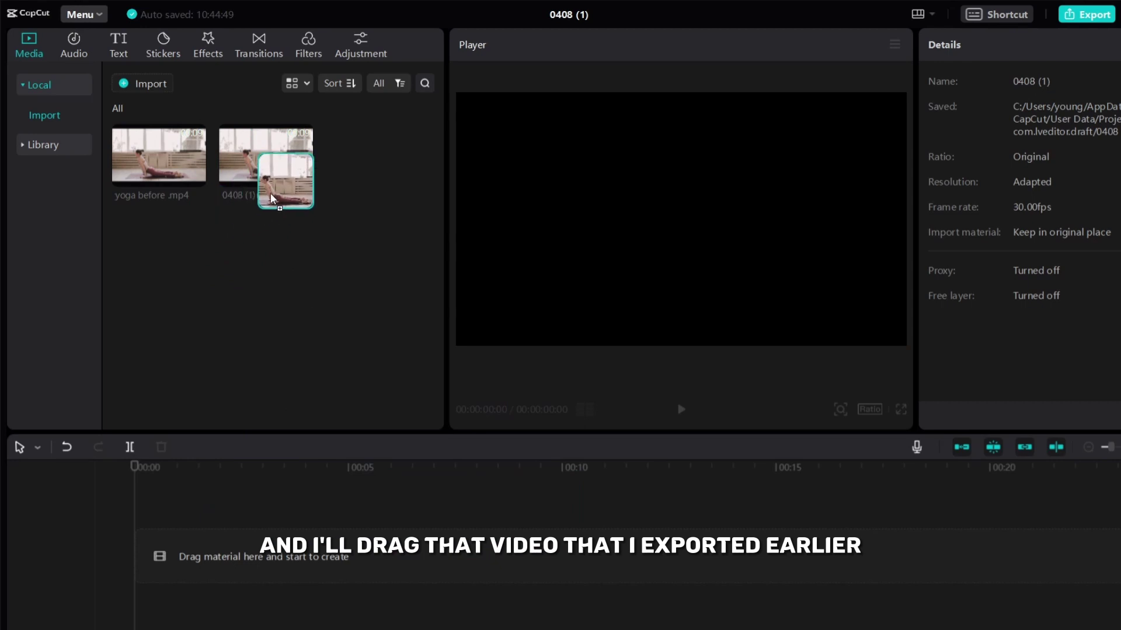
{"action": "left_click_drag", "start_coordinate": [272, 200], "coordinate": [166, 565]}
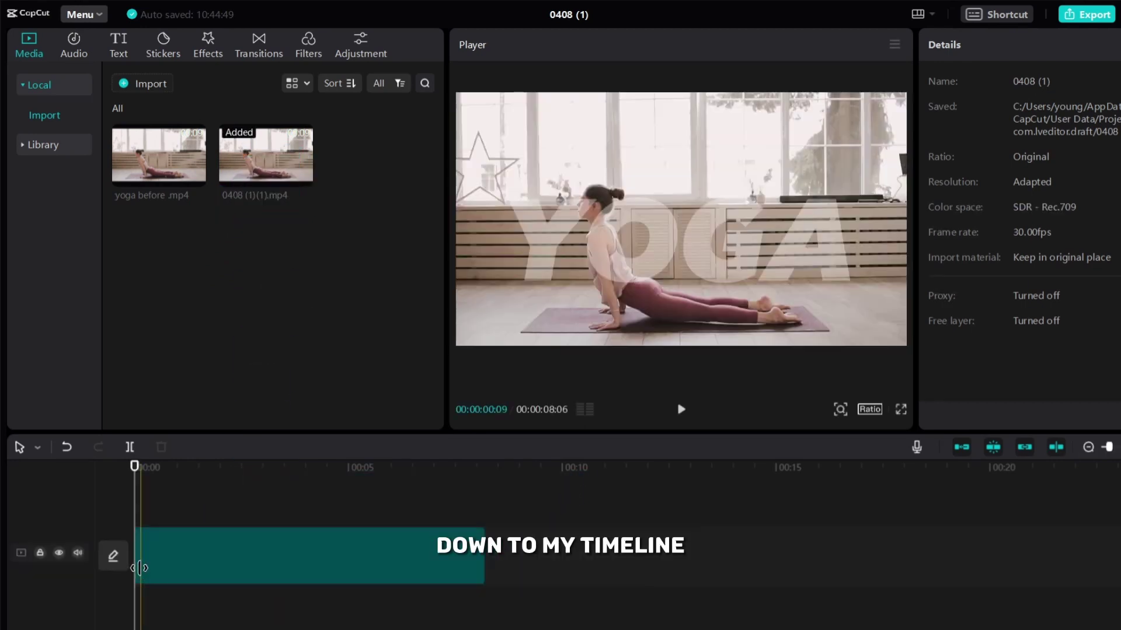
{"action": "key", "text": "space"}
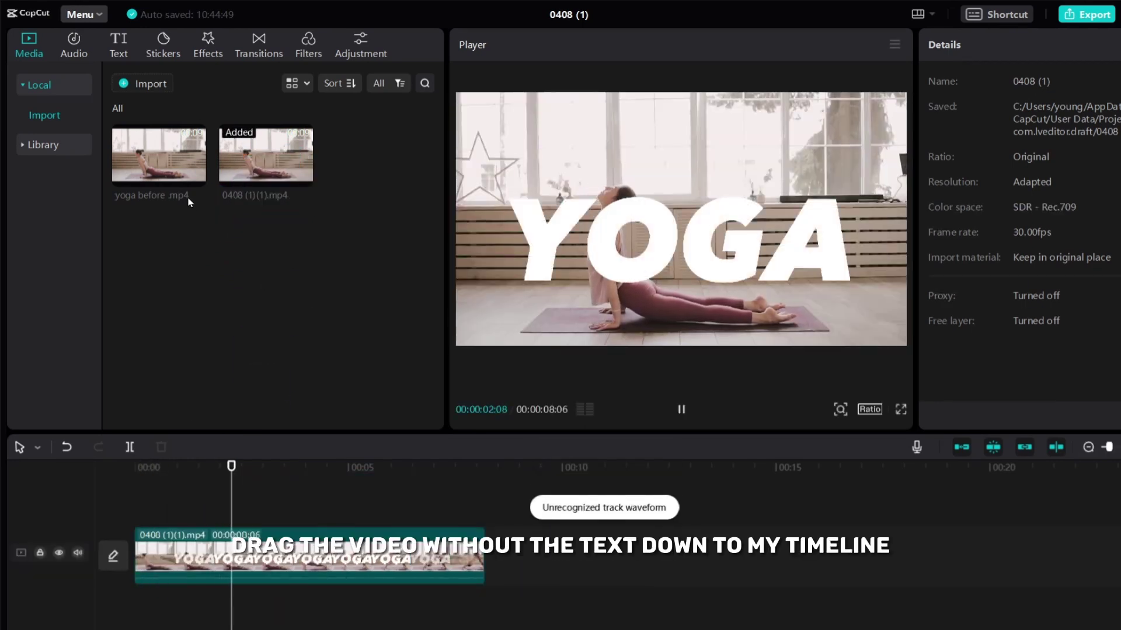
{"action": "key", "text": "space"}
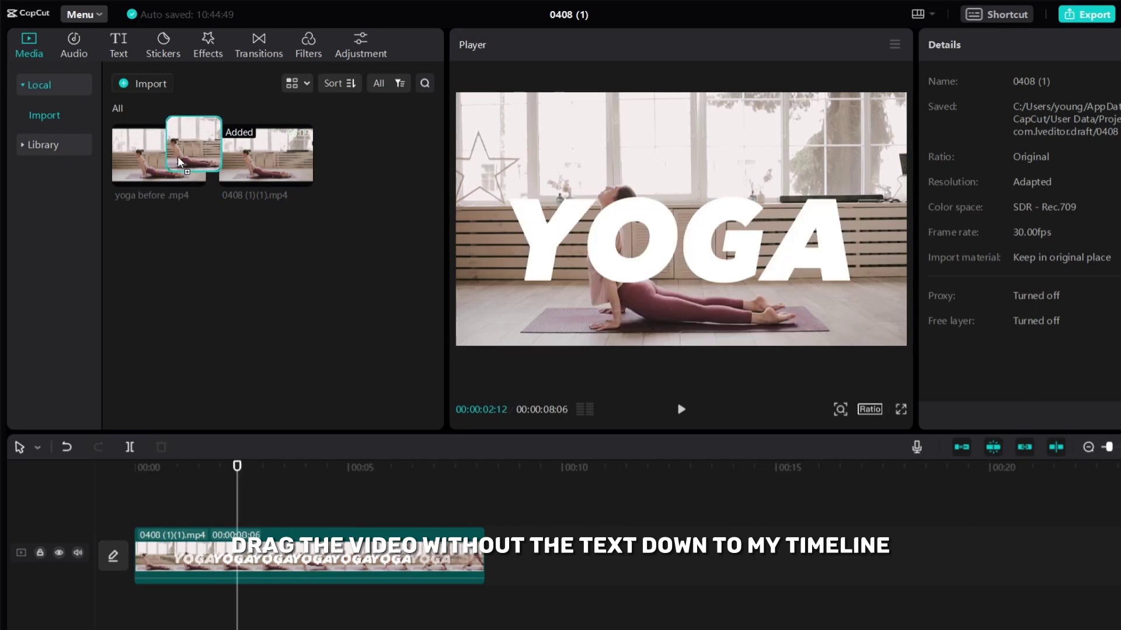
{"action": "mouse_move", "coordinate": [158, 144]}
{"action": "left_mouse_down"}
{"action": "mouse_move", "coordinate": [174, 478]}
{"action": "mouse_move", "coordinate": [264, 468]}
{"action": "left_mouse_up"}
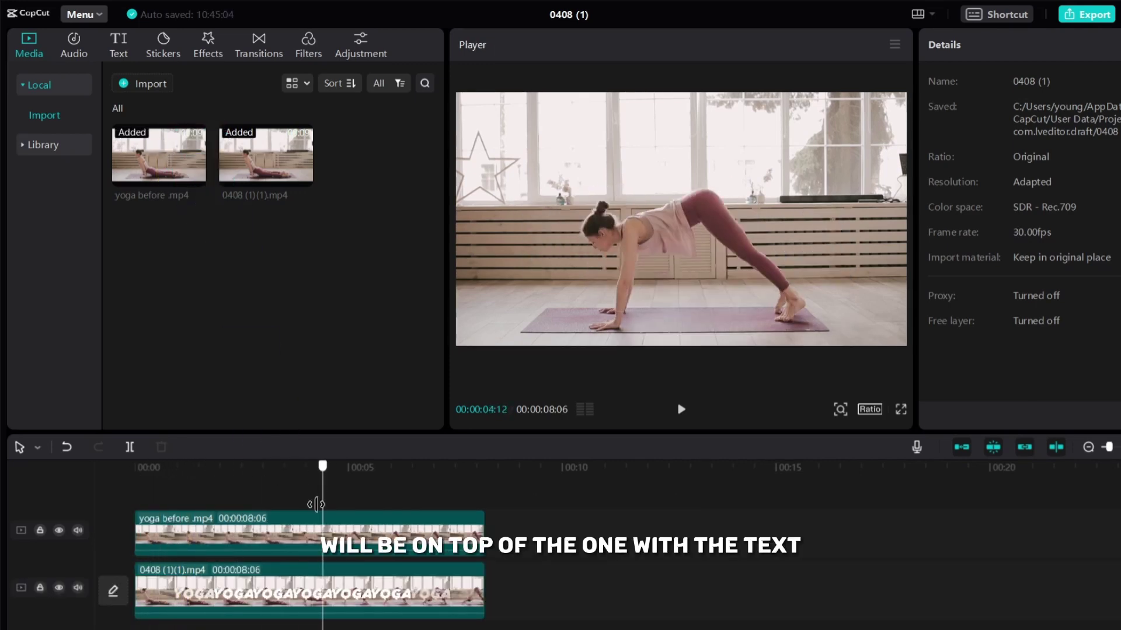
Enable Auto cutout on the top yoga before .mp4 clip.
{"action": "left_click", "coordinate": [242, 516]}
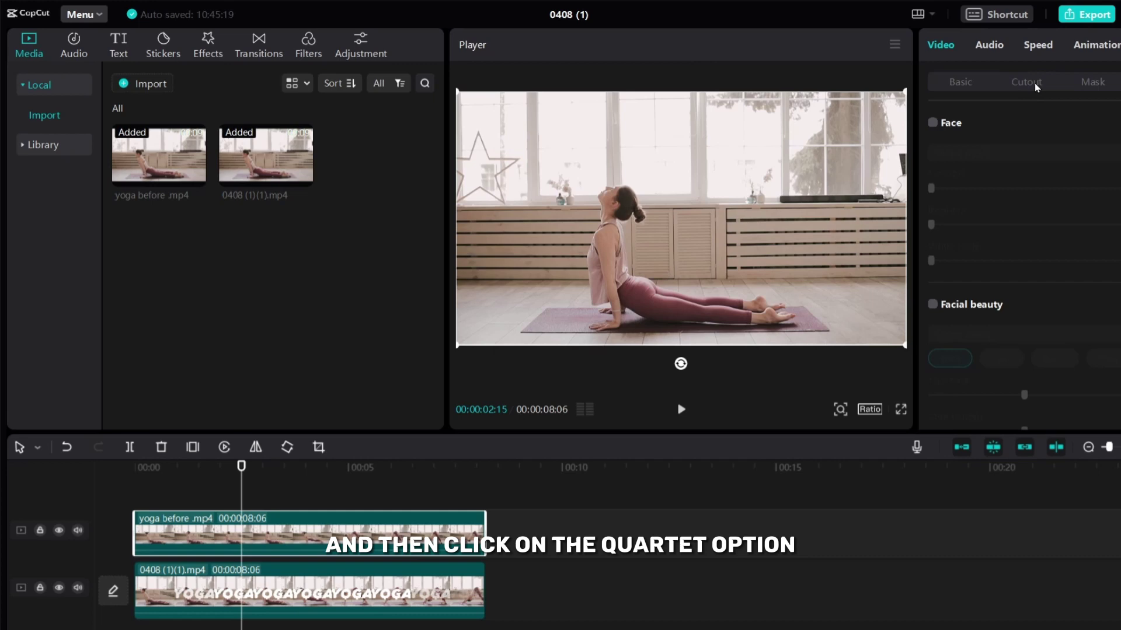
{"action": "left_click", "coordinate": [1026, 82]}
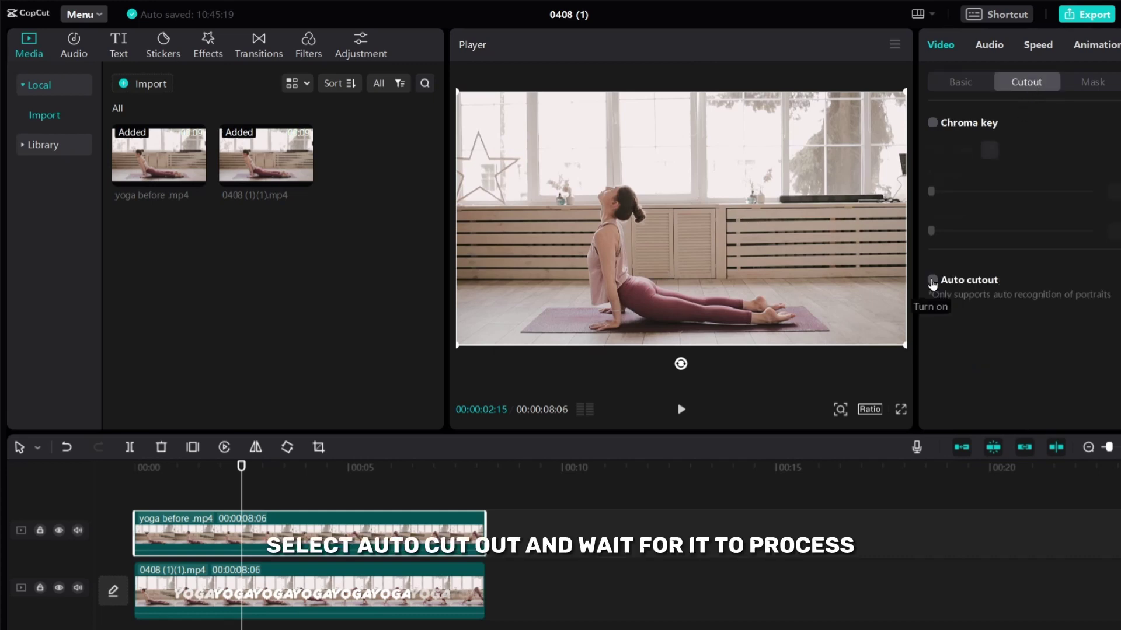
{"action": "left_click", "coordinate": [933, 282]}
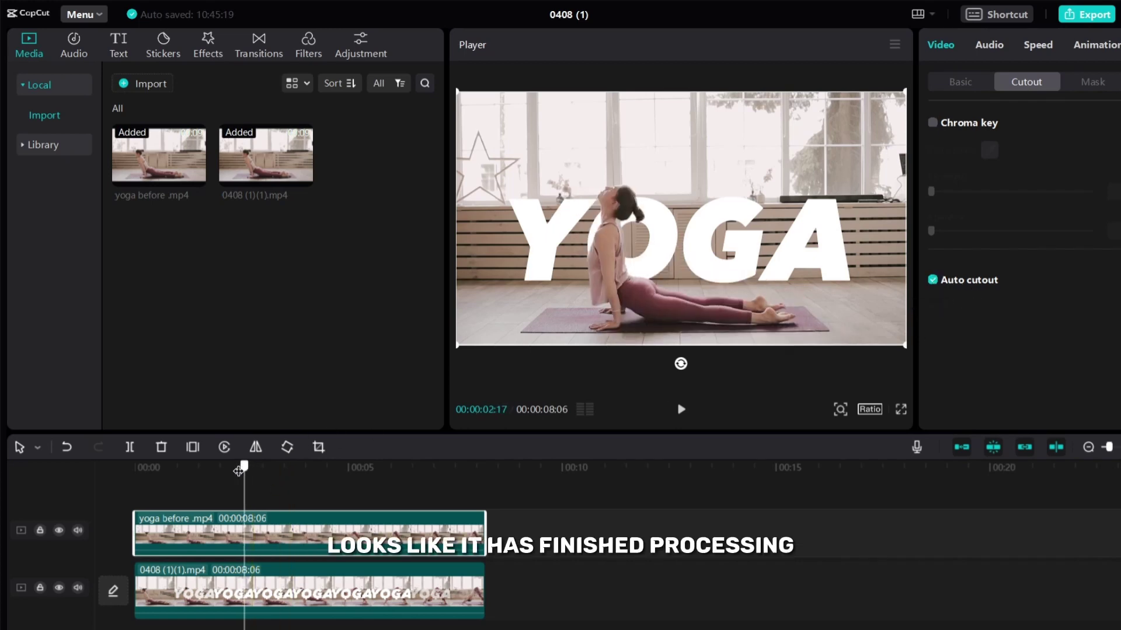
{"action": "left_click_drag", "start_coordinate": [171, 468], "coordinate": [133, 468]}
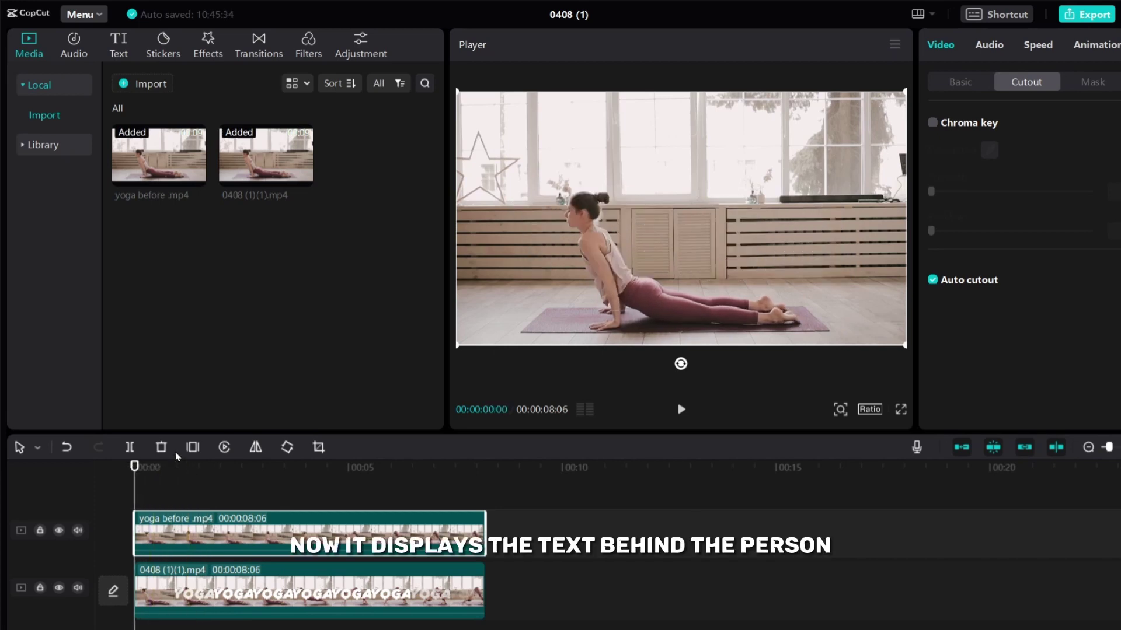
{"action": "left_click_drag", "start_coordinate": [455, 468], "coordinate": [448, 473]}
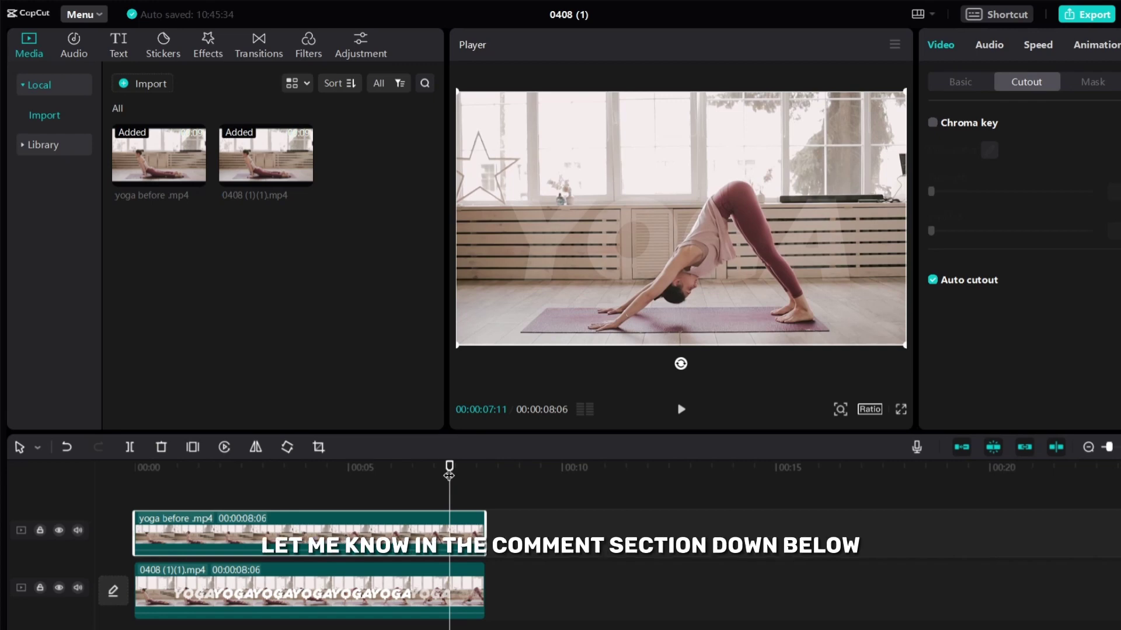
{"action": "left_click", "coordinate": [135, 467]}
{"action": "key", "text": "space"}
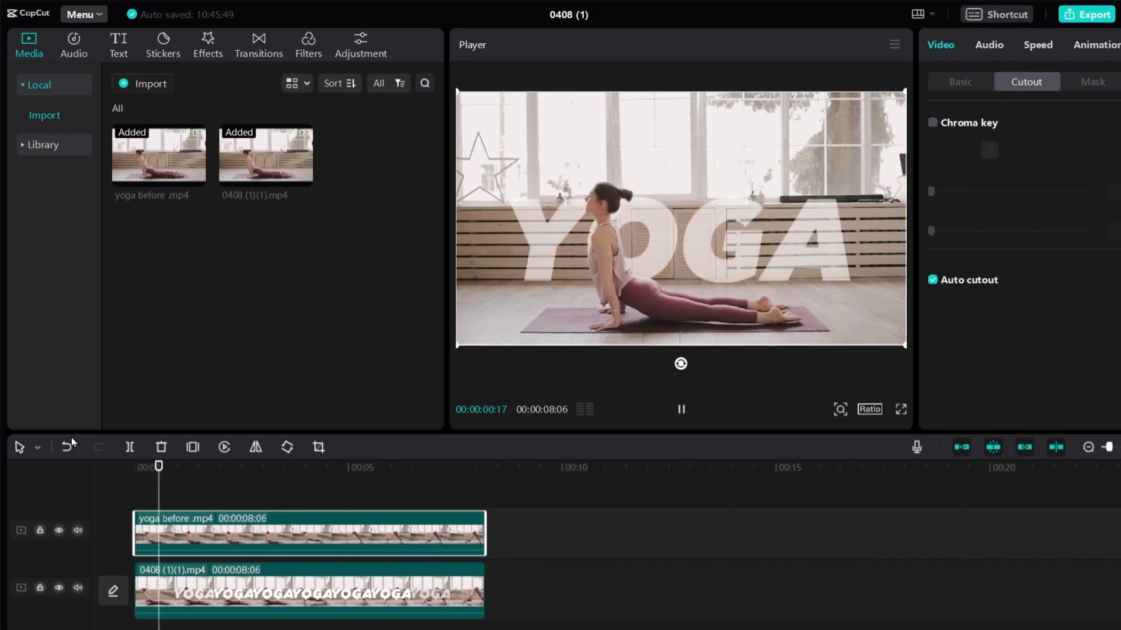